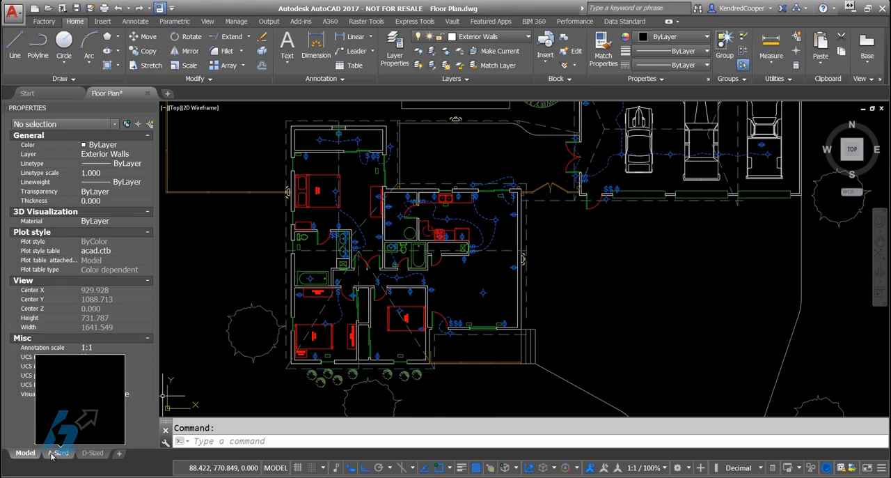
Step: In the A-Sized layout, turn off object snap and create a multiline text box in the title block's DRWN BY cell
click(56, 453)
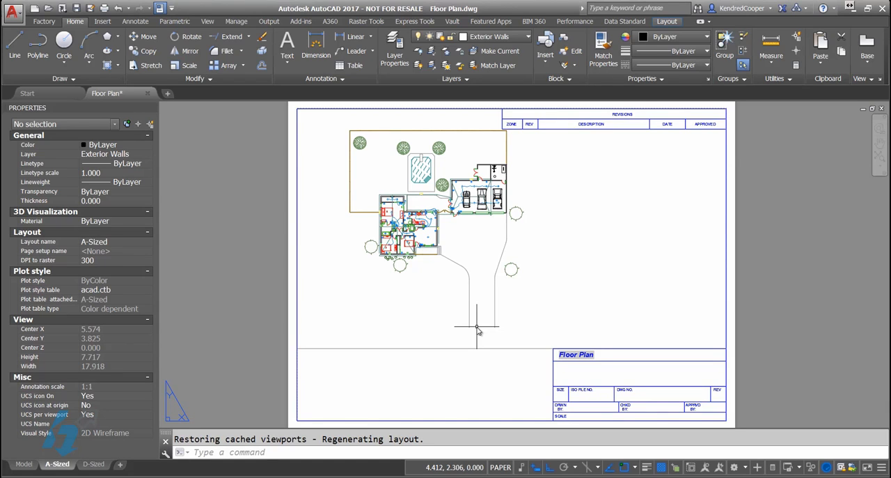
scroll(622, 392, up, 5)
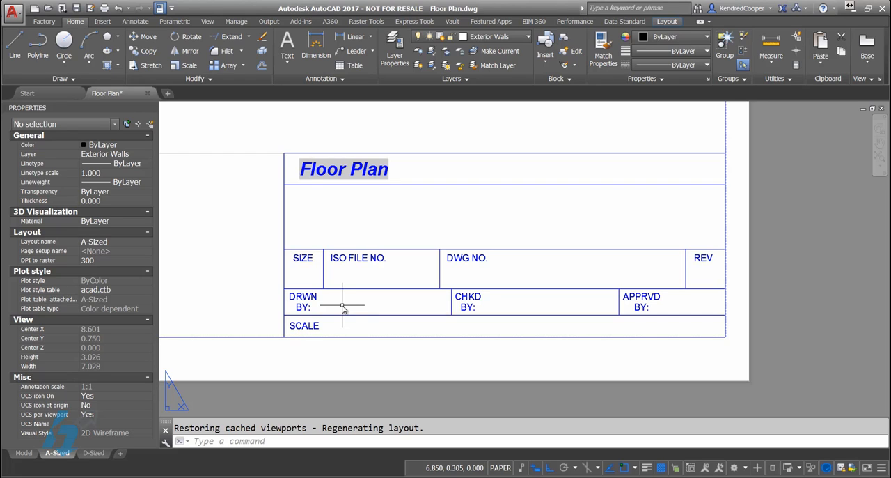
click(286, 62)
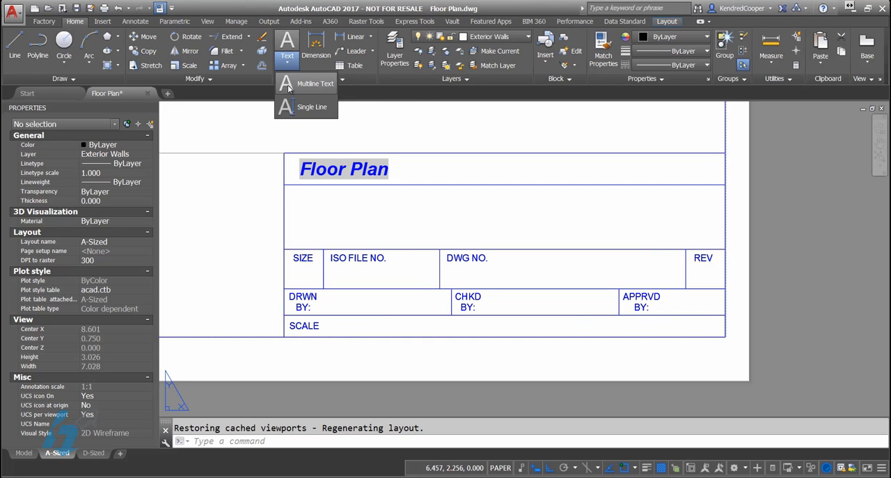
click(289, 85)
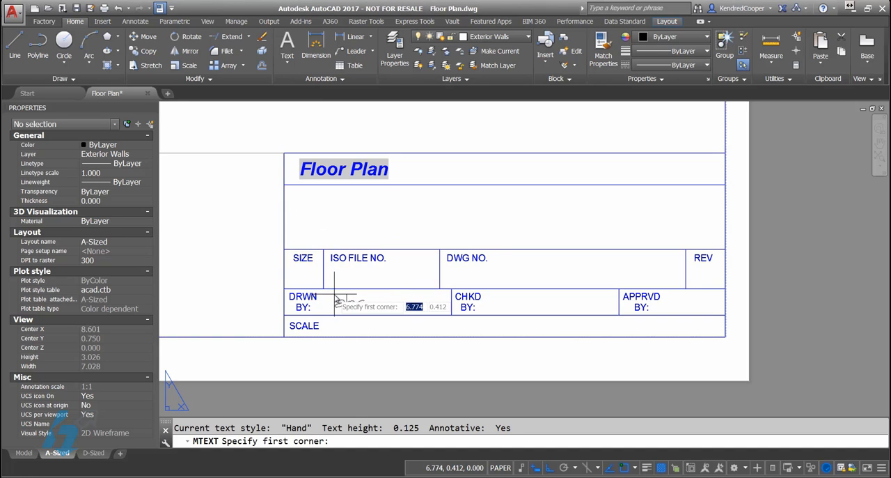
key(F3)
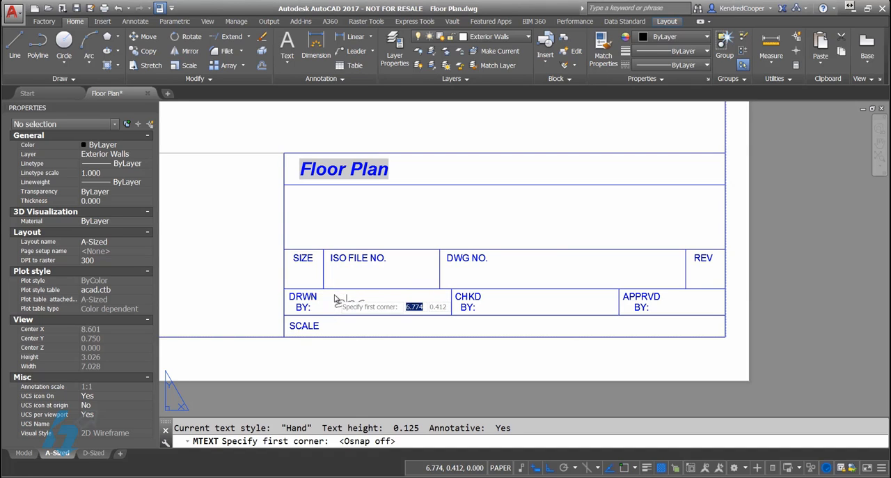
click(327, 293)
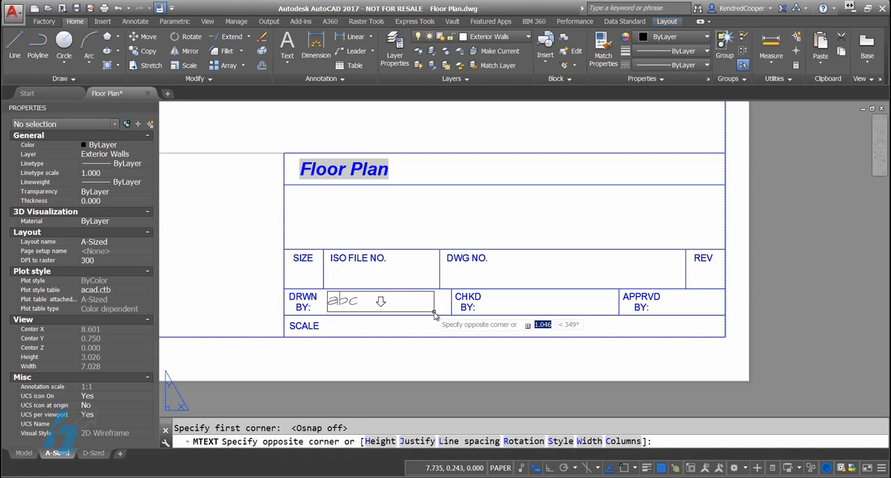
click(445, 315)
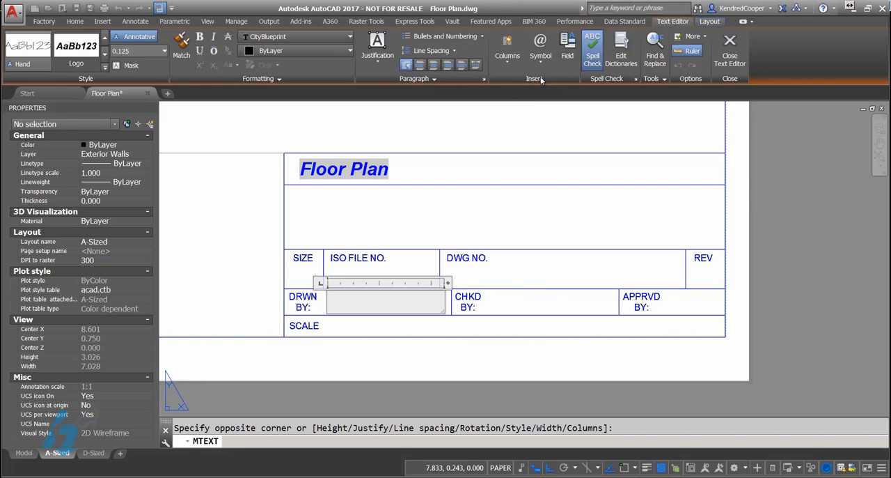
Step: Insert the Author field from the Document category in Uppercase format into the DRWN BY text and finish editing it
click(573, 59)
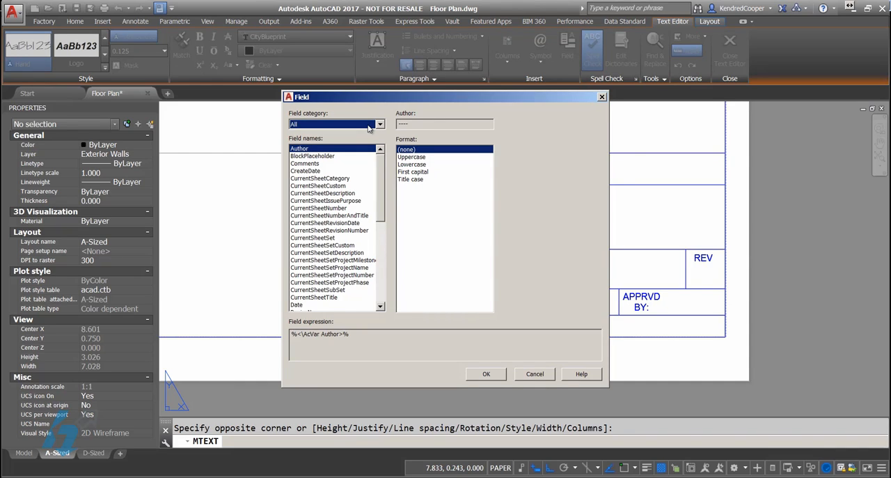
click(369, 126)
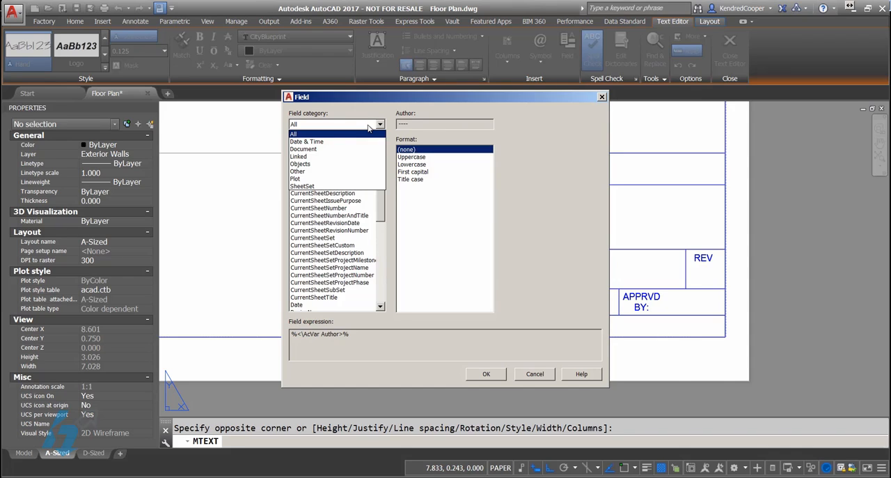
click(322, 149)
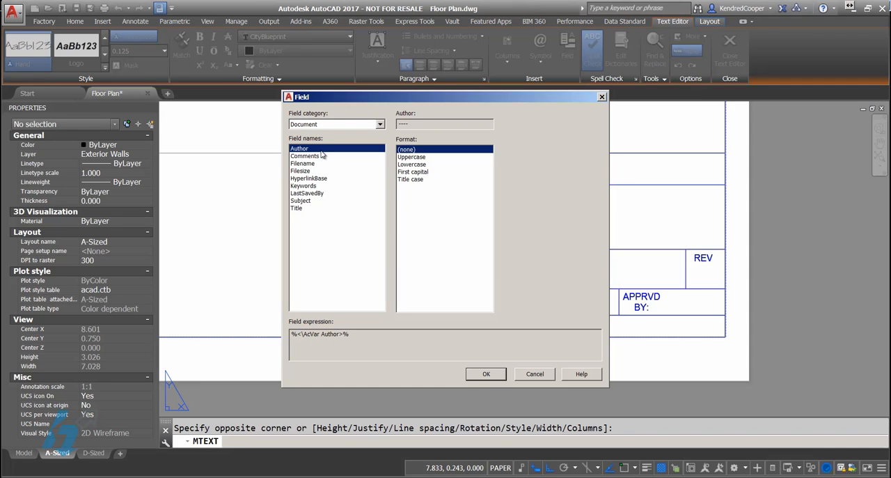
click(412, 158)
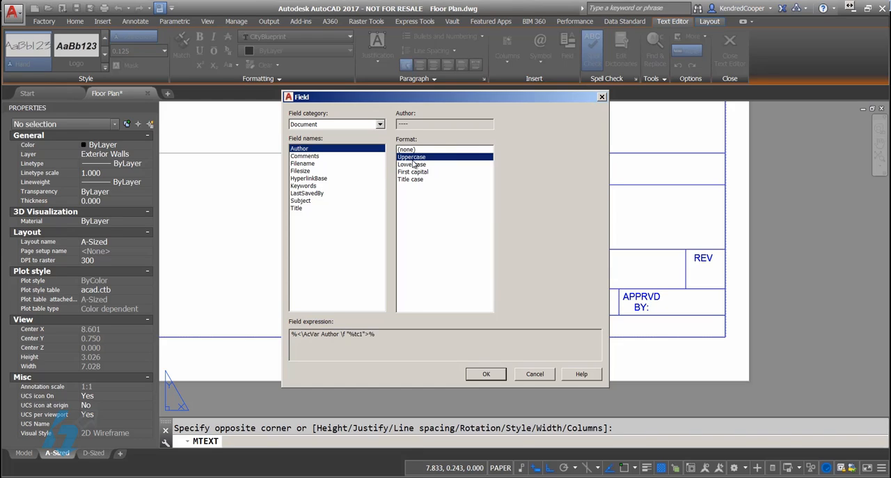
click(414, 164)
click(415, 172)
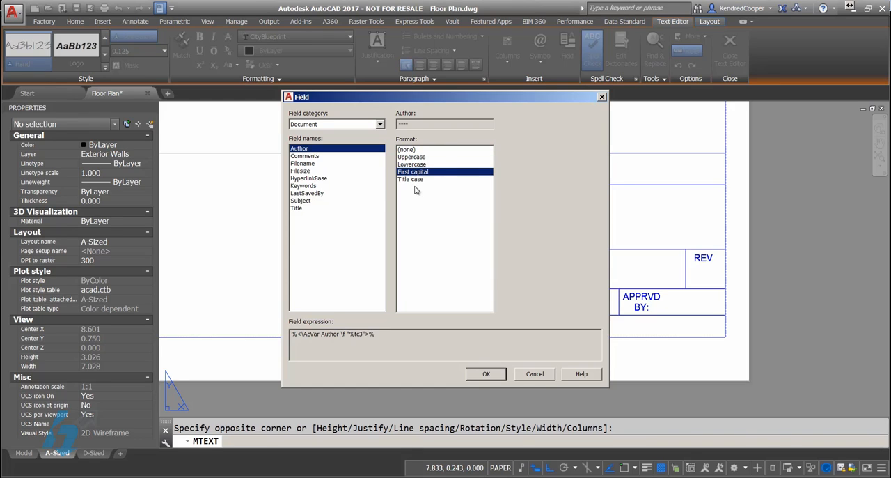
click(416, 180)
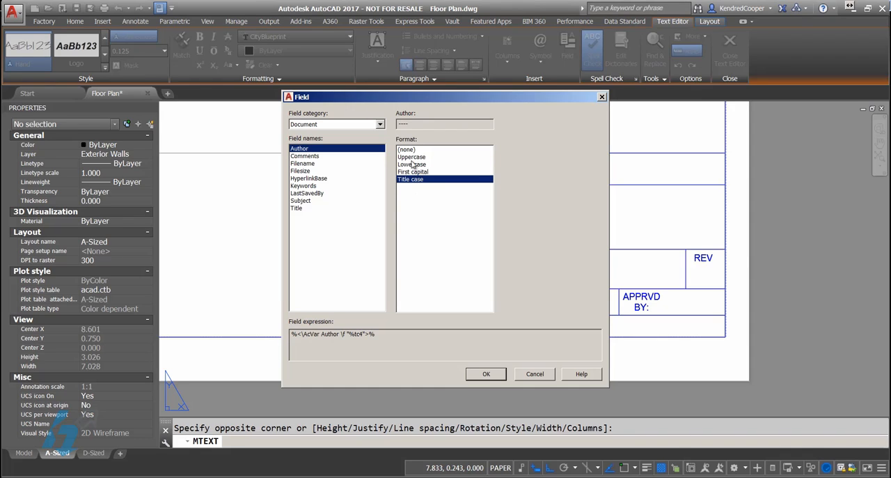
click(415, 165)
click(411, 158)
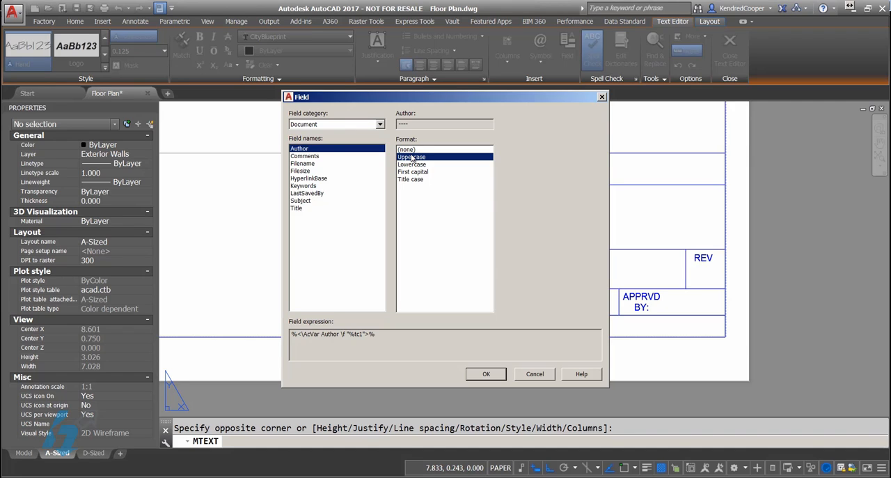
click(486, 374)
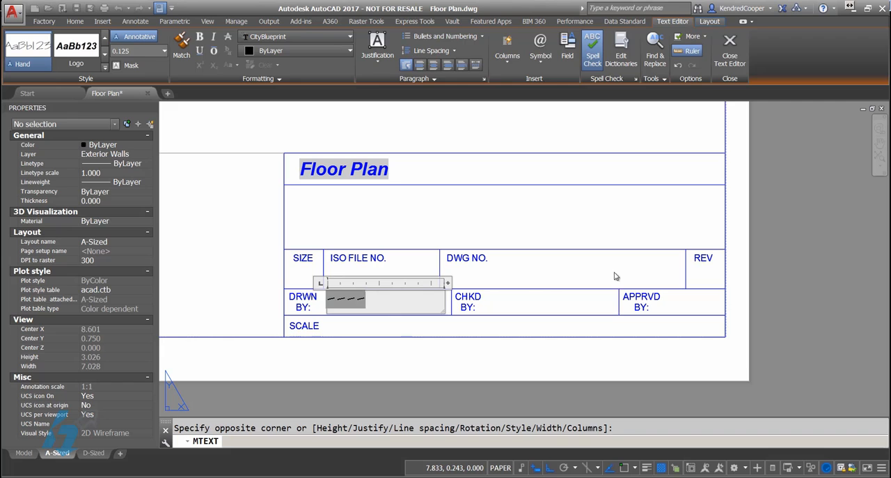
click(730, 47)
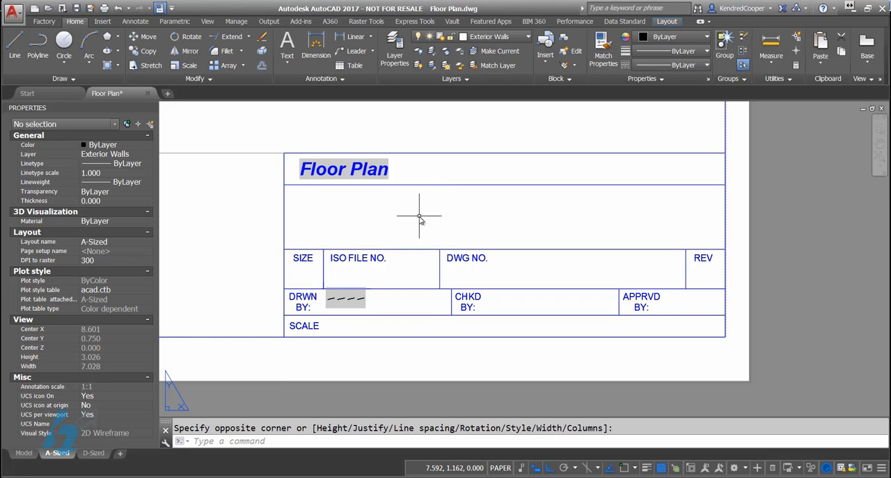
key(ctrl+z)
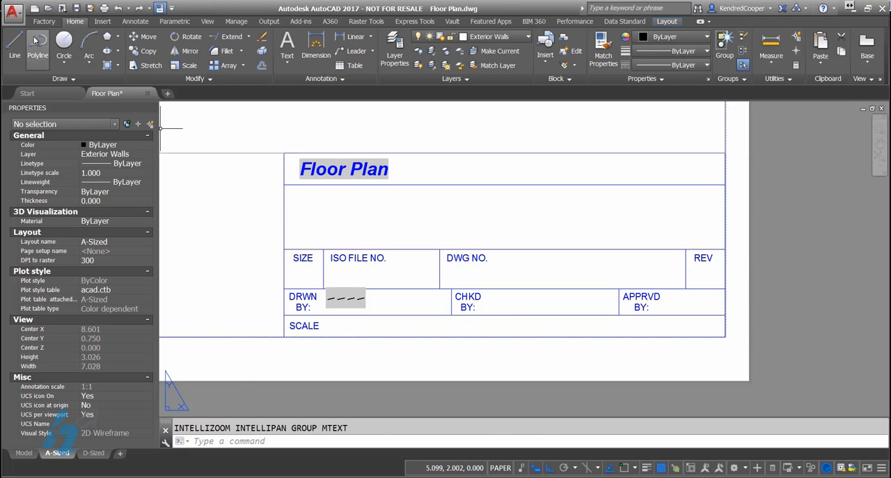
Step: Open the drawing properties and review the general, statistics and custom information
click(19, 21)
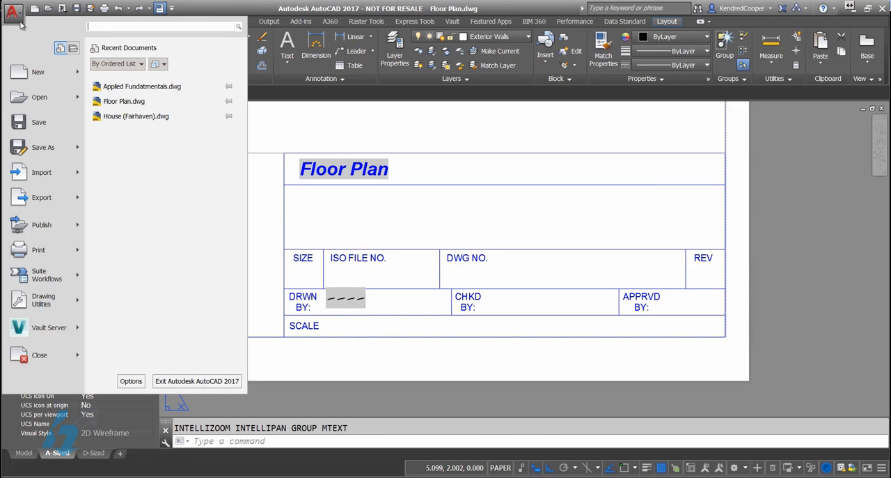
mouse_move(61, 307)
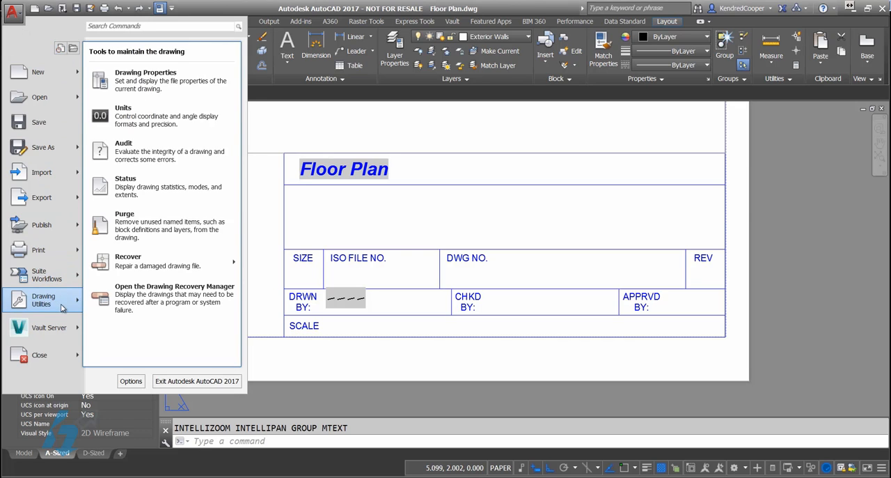
click(199, 83)
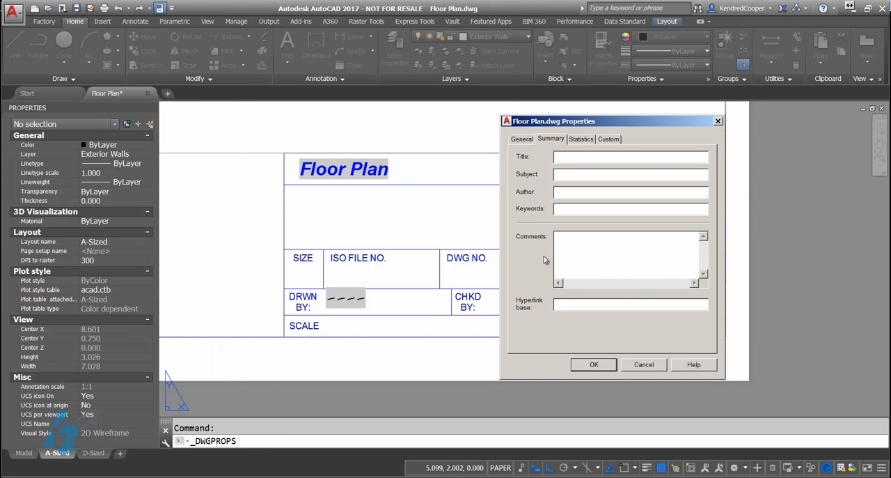
click(521, 141)
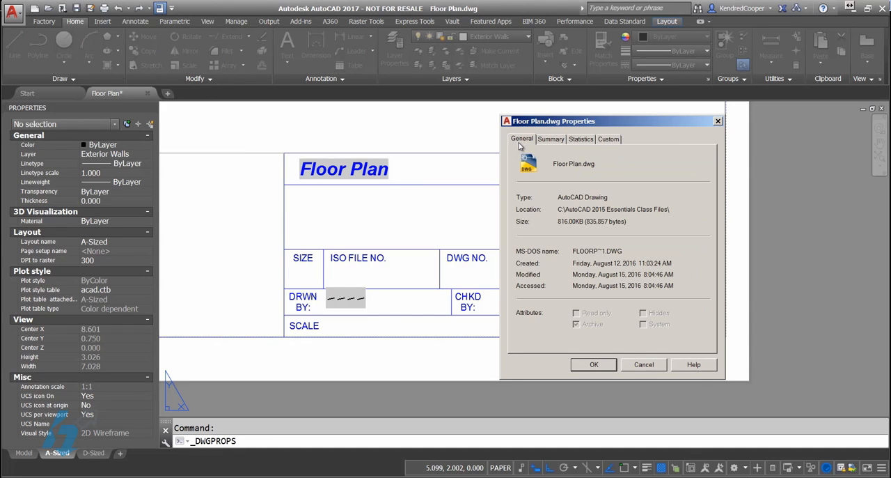
click(576, 141)
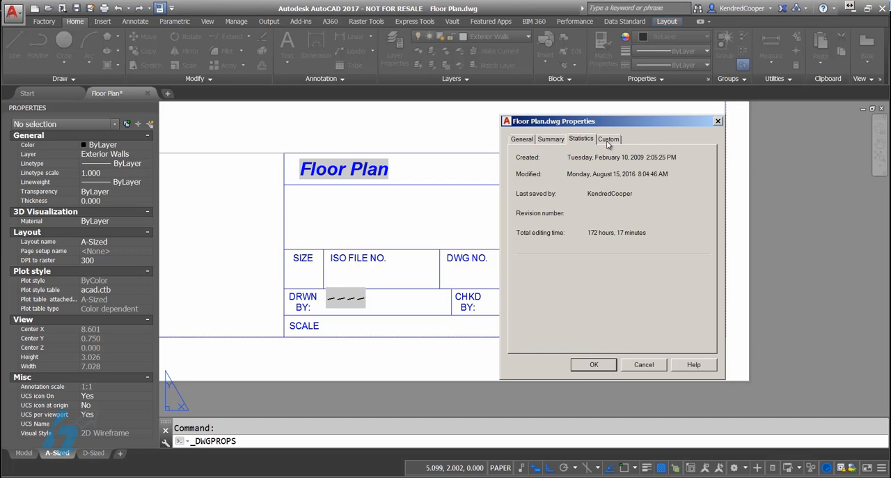
click(608, 139)
drag(634, 126, 554, 123)
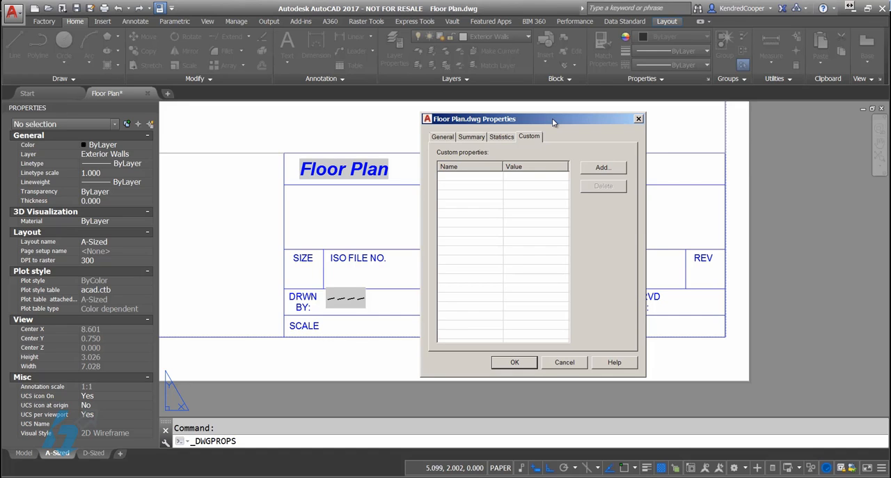
Step: Enter the author's name in the drawing's summary properties and apply it
click(472, 137)
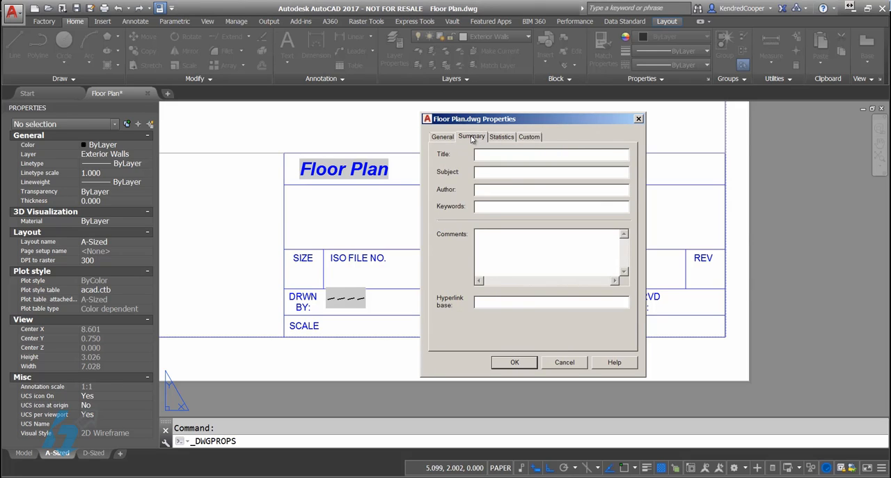
click(499, 190)
drag(542, 120, 635, 127)
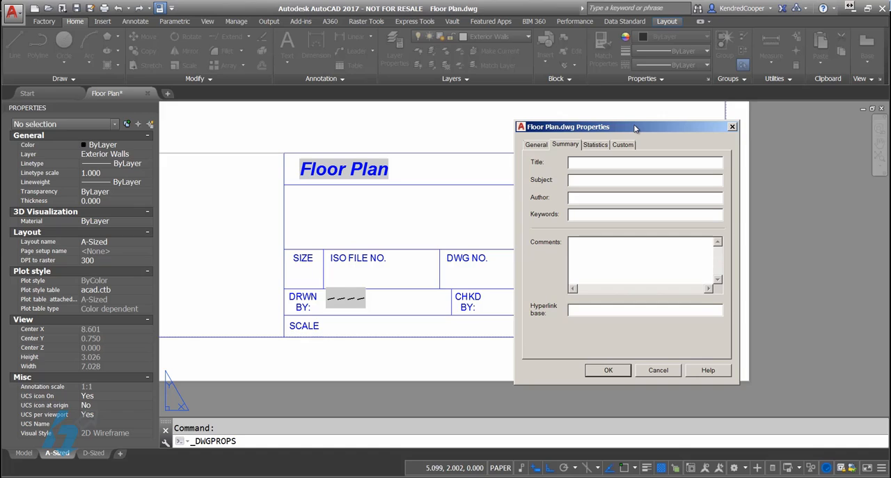
key(BackSpace)
key(BackSpace)
key(BackSpace)
text(KCooper)
click(606, 370)
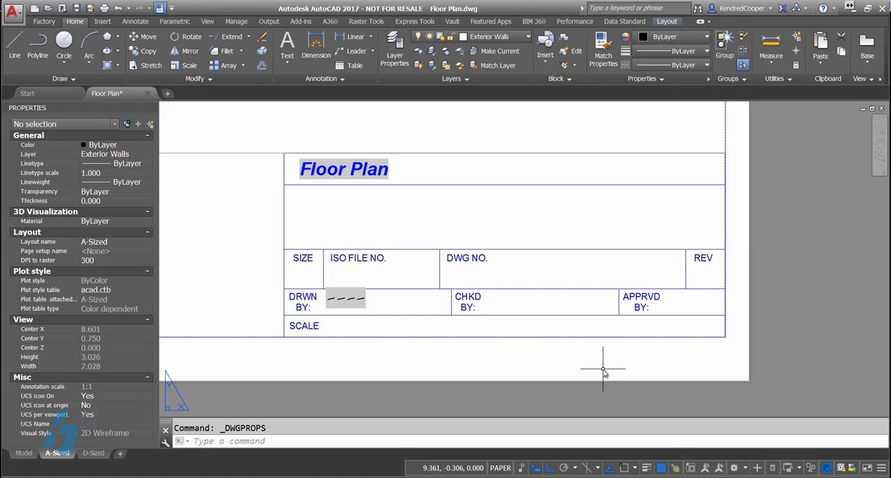
Step: Regenerate the layout to update the Author field in the title block
text(regen)
key(Return)
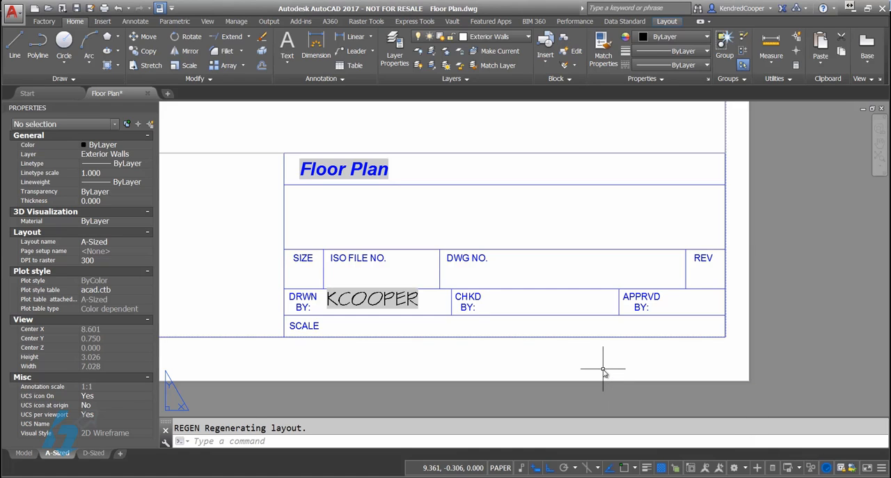
click(604, 326)
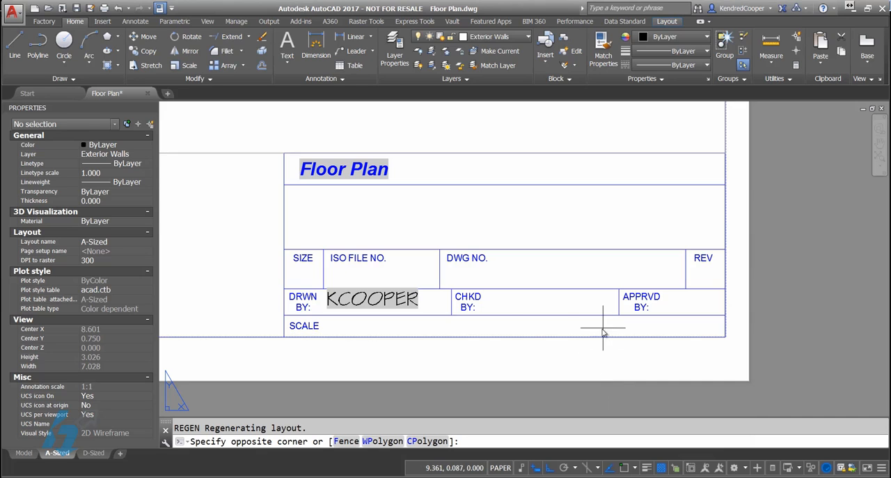
click(427, 325)
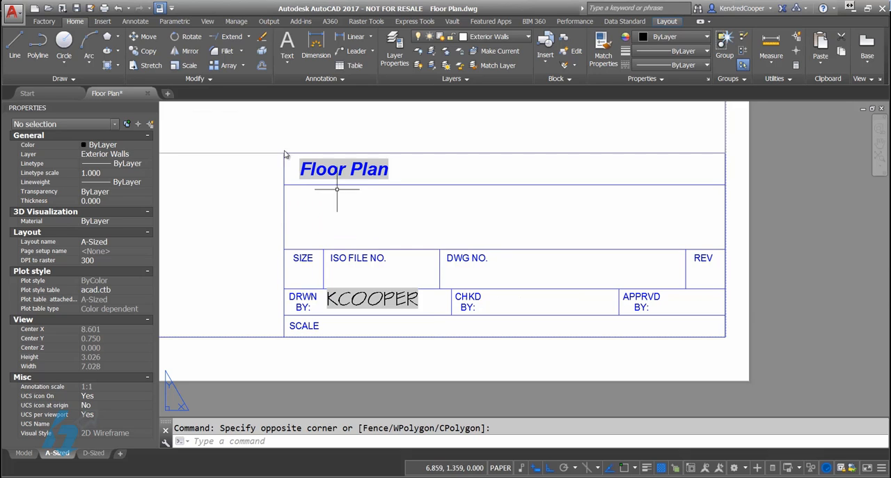
Step: Review the drawing's custom properties and leave them without making changes
click(13, 11)
mouse_move(67, 305)
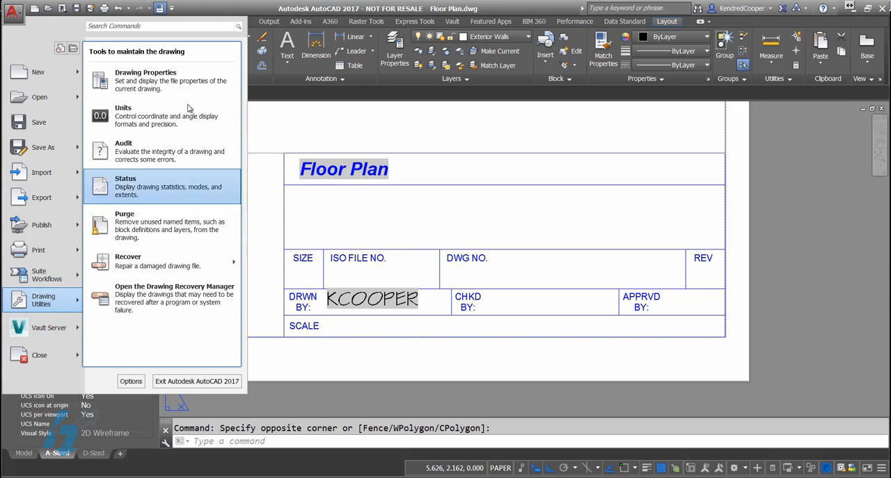
click(188, 88)
click(622, 145)
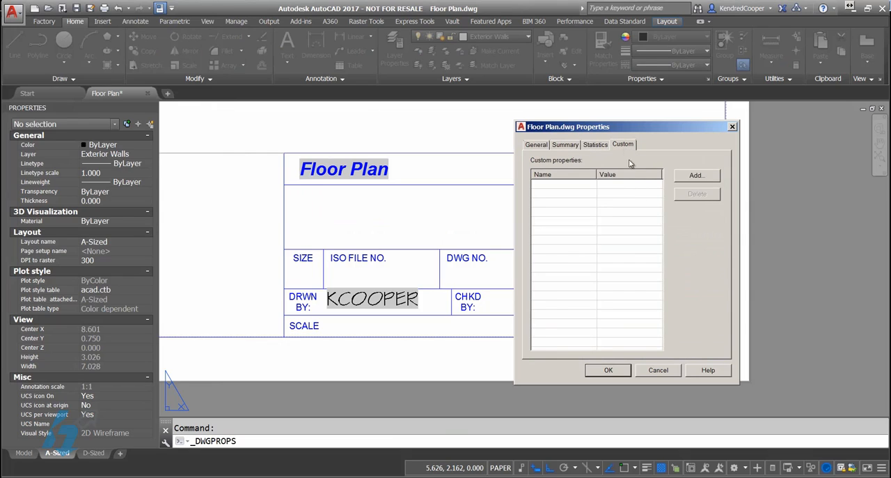
click(661, 371)
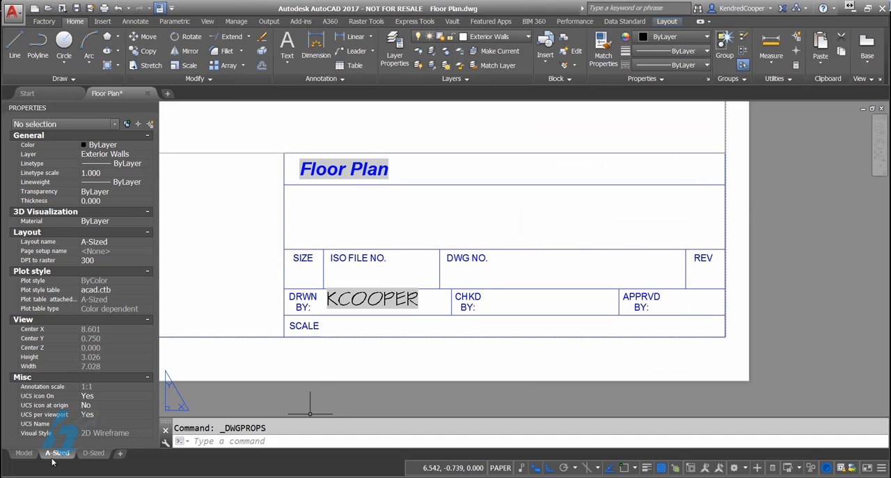
Step: Switch to model space and bring the bedroom with the queen bed beside the front entry into close view
click(25, 453)
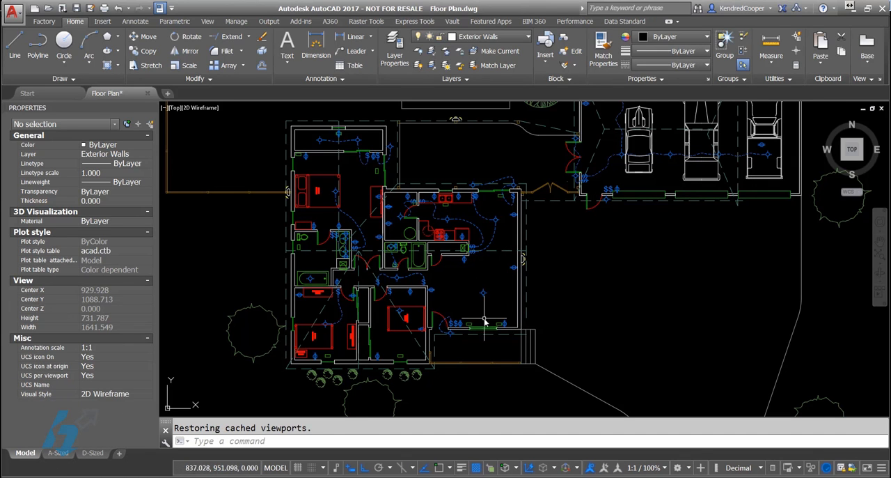
scroll(491, 319, up, 2)
scroll(418, 319, up, 4)
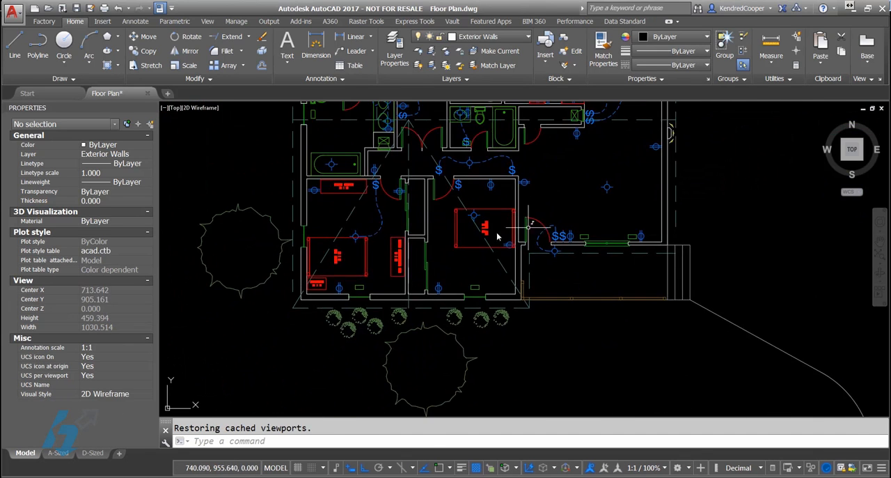
scroll(463, 233, down, 3)
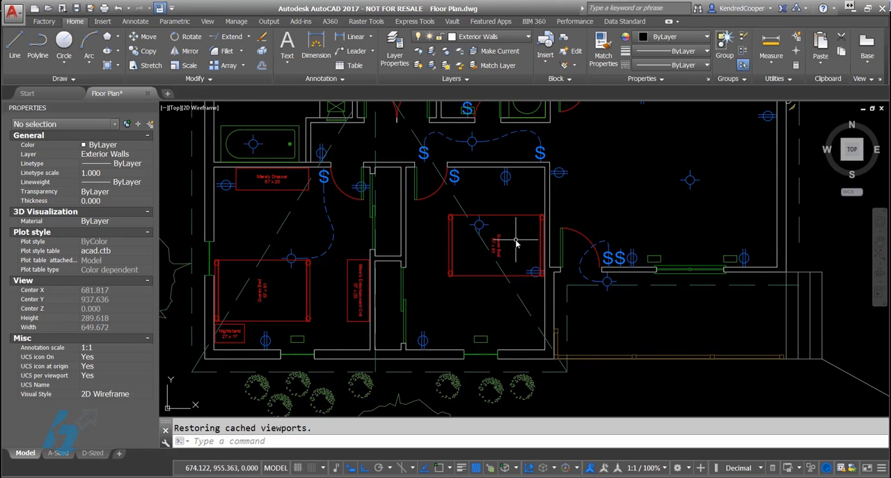
scroll(521, 237, down, 3)
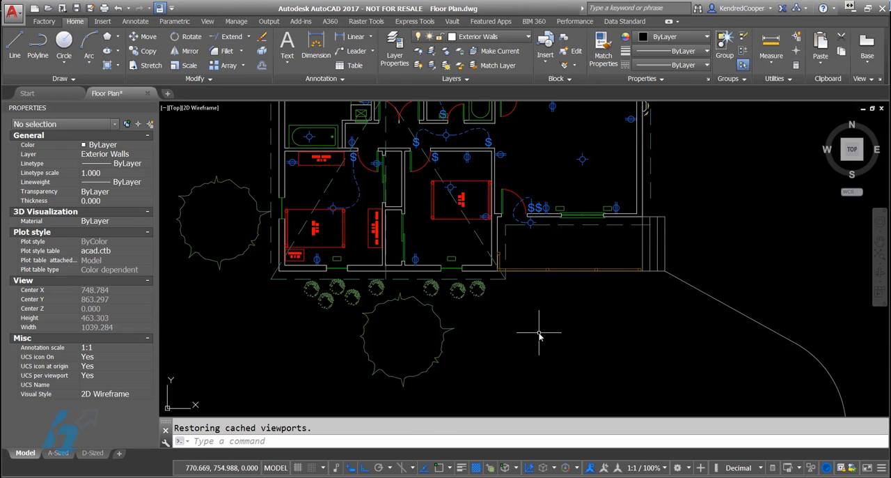
scroll(433, 189, up, 4)
middle_drag(453, 193, 481, 235)
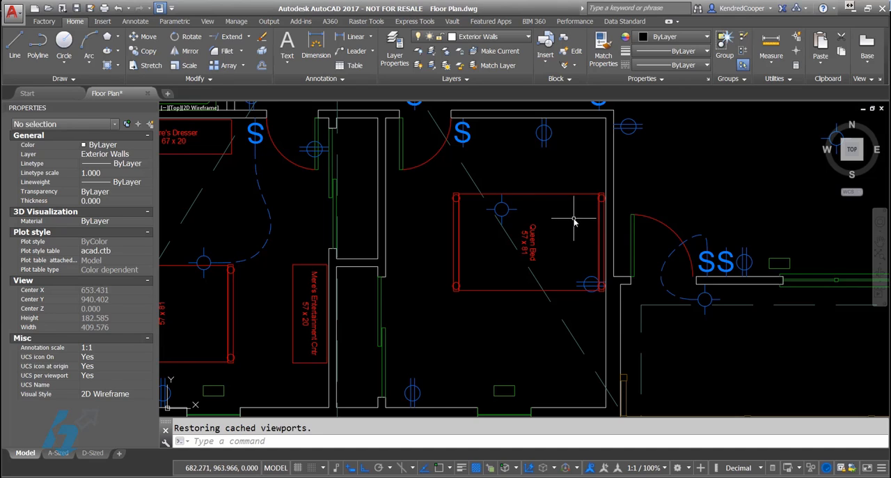
Step: With object snap on, draw a closed polyline along the inside wall corners of the queen-bed bedroom
click(59, 79)
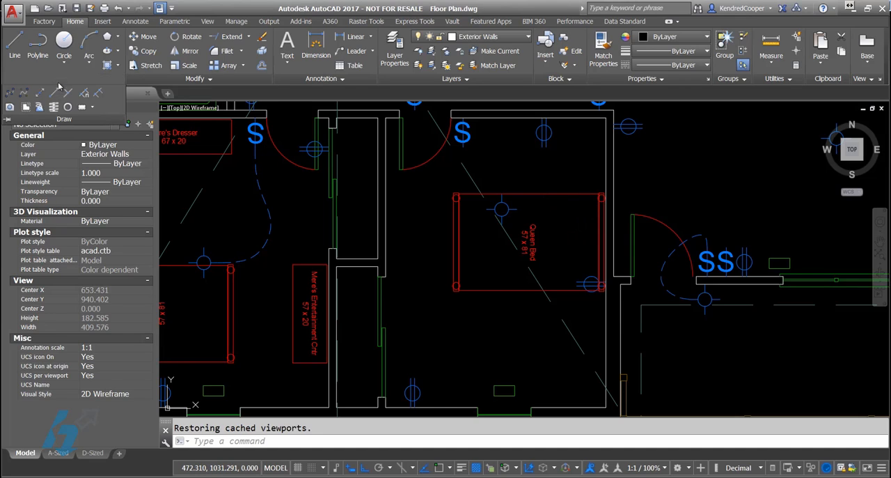
click(38, 45)
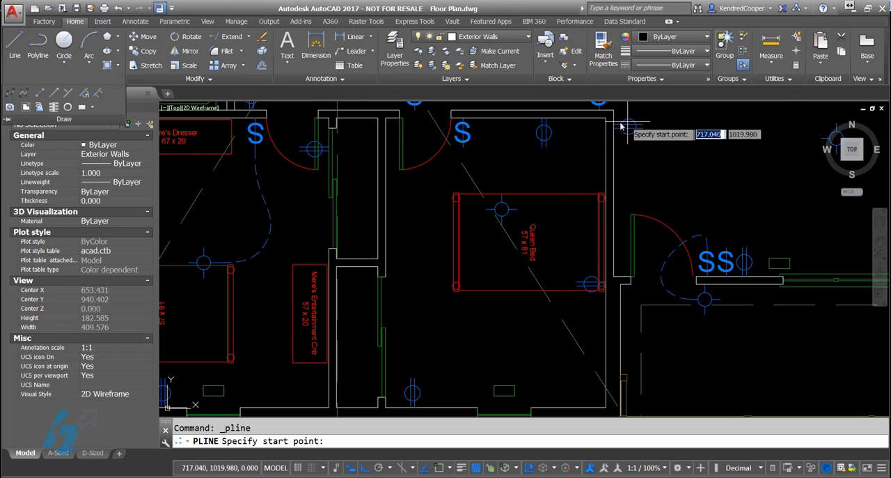
key(F9)
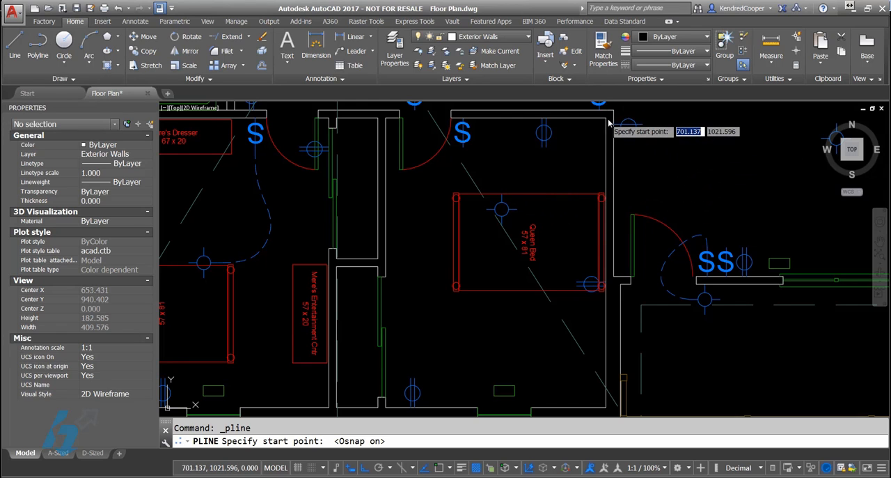
click(606, 119)
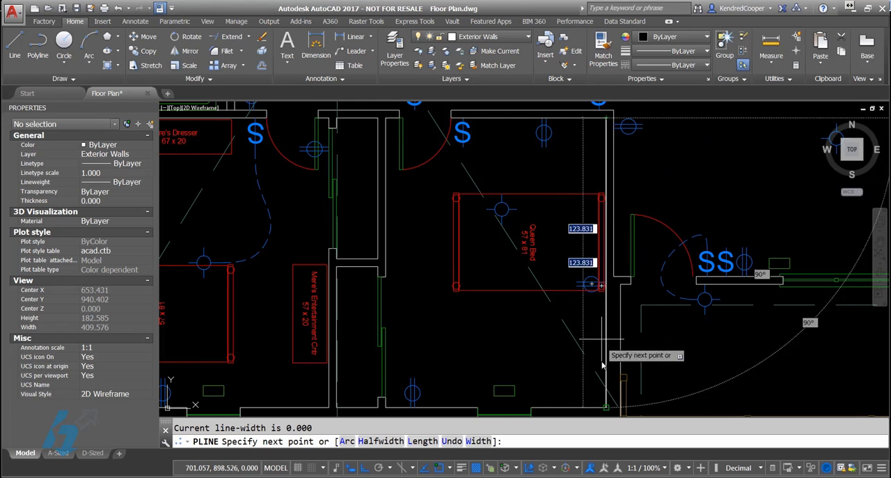
click(608, 408)
click(387, 407)
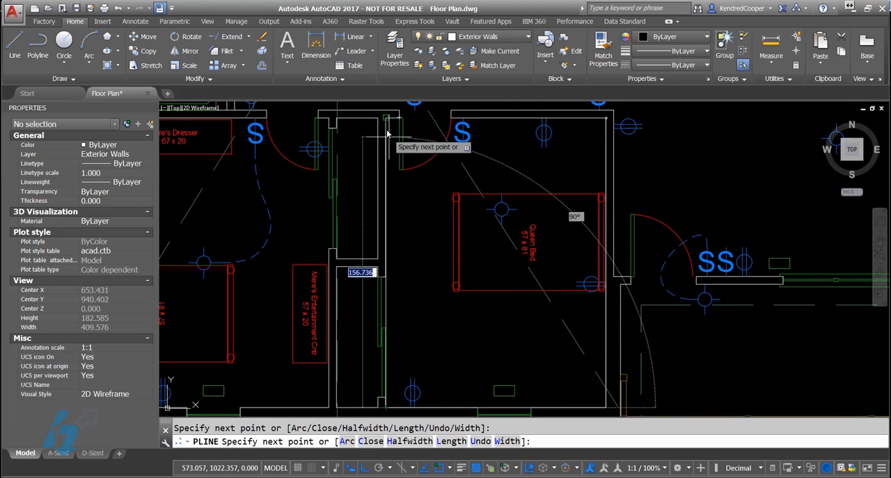
right_click(445, 202)
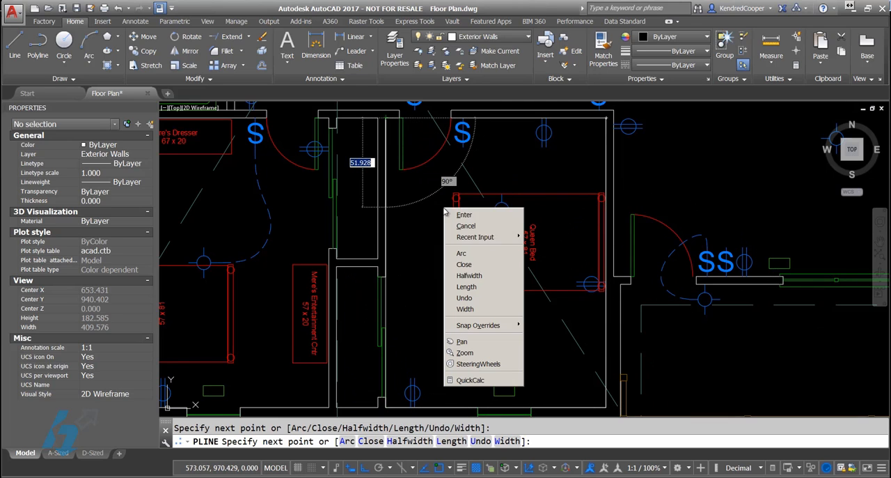
click(470, 266)
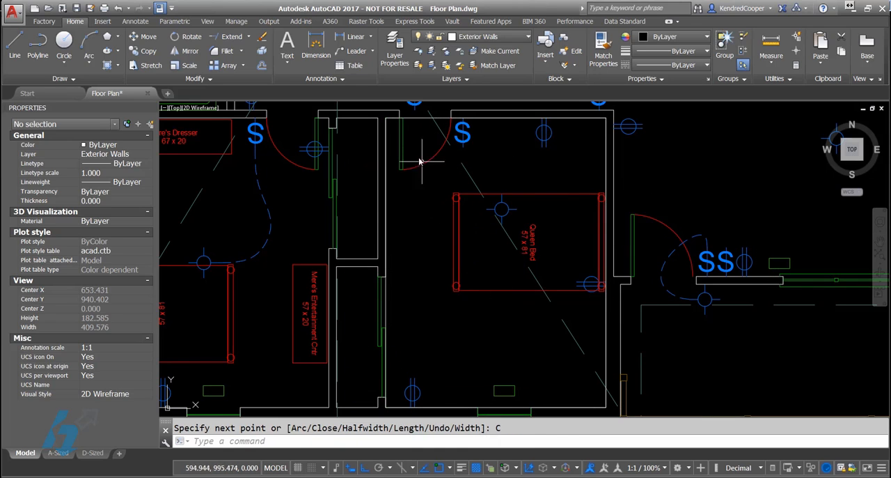
Step: Select the bedroom boundary polyline to check its area and other properties, and deselect it
click(411, 119)
click(416, 164)
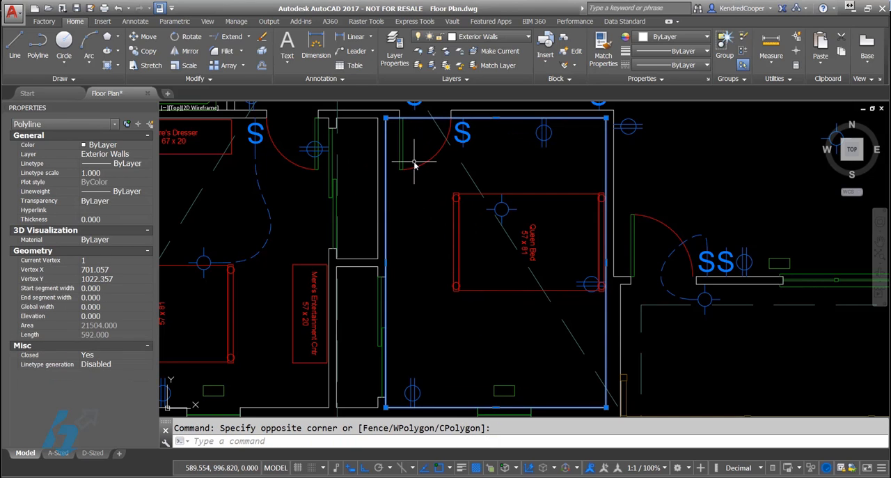
key(Escape)
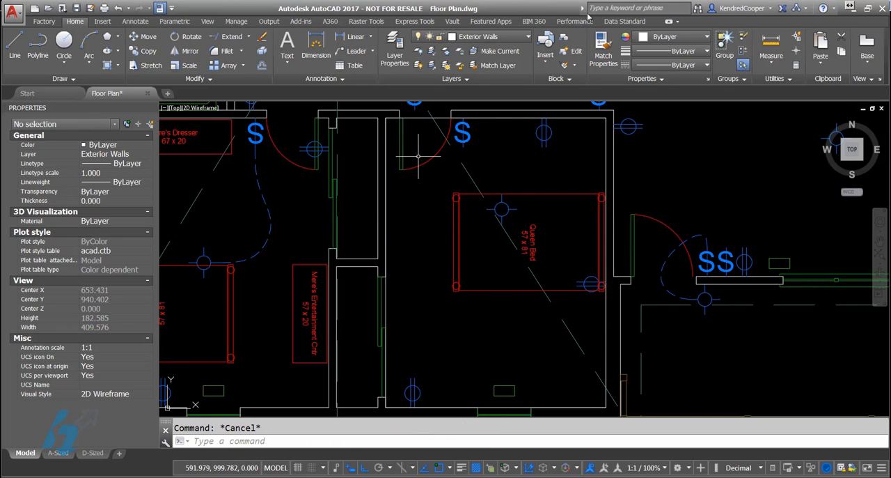
Step: Create a new layer named AREAS
click(394, 47)
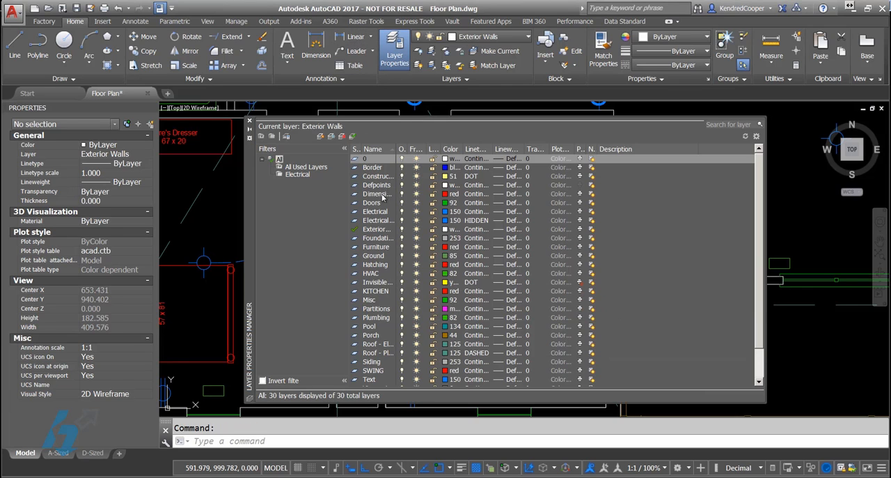
click(320, 136)
text(area)
key(BackSpace)
key(BackSpace)
key(BackSpace)
key(BackSpace)
text(AREAS)
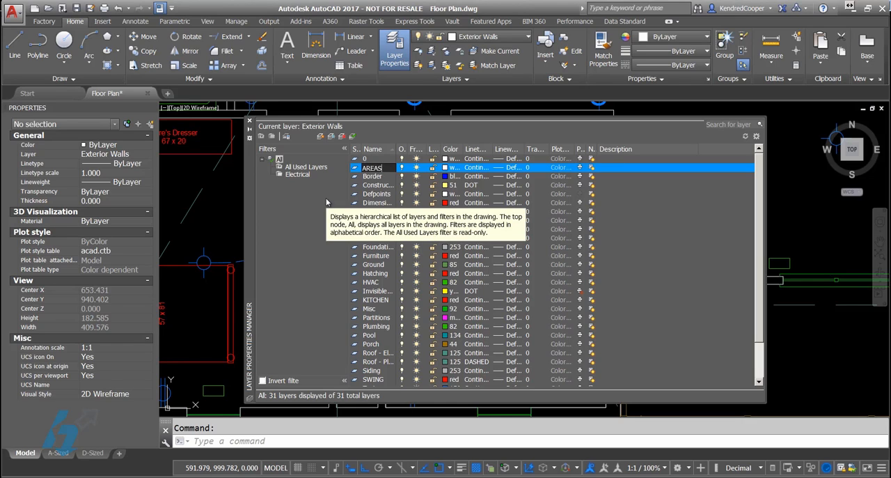
key(Return)
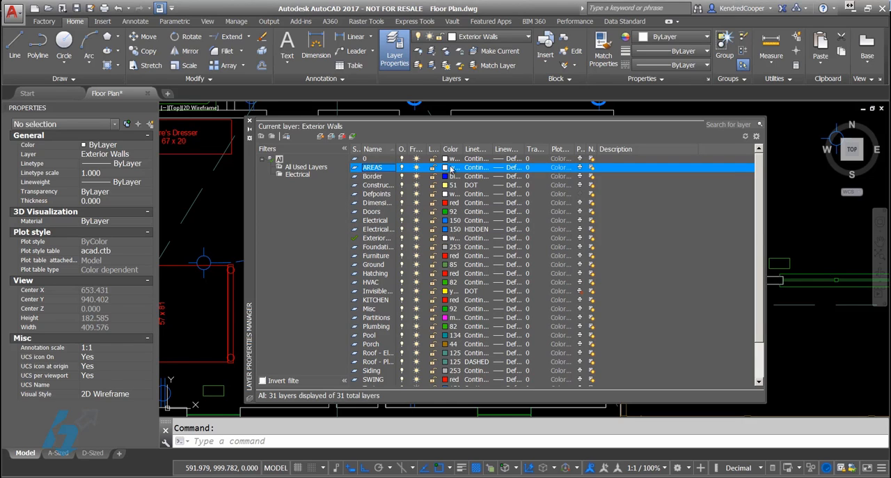
Step: Make the AREAS layer non-plotting and set its color to 51
click(582, 168)
click(448, 168)
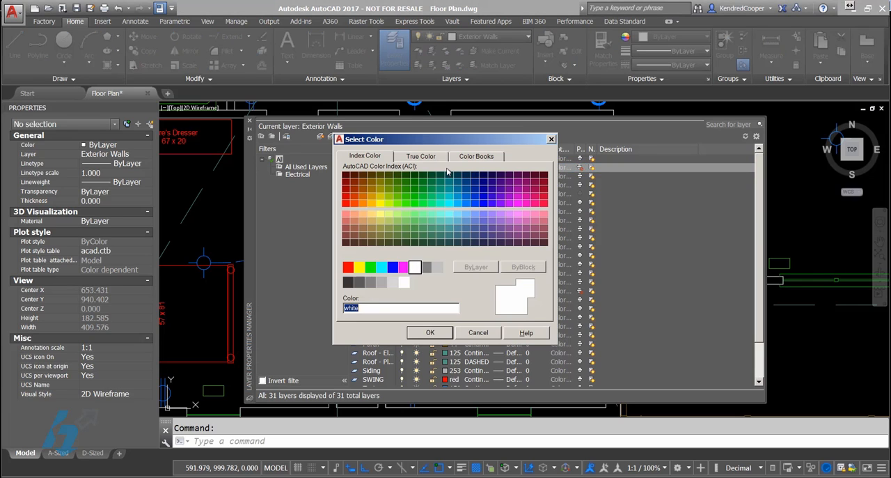
click(381, 214)
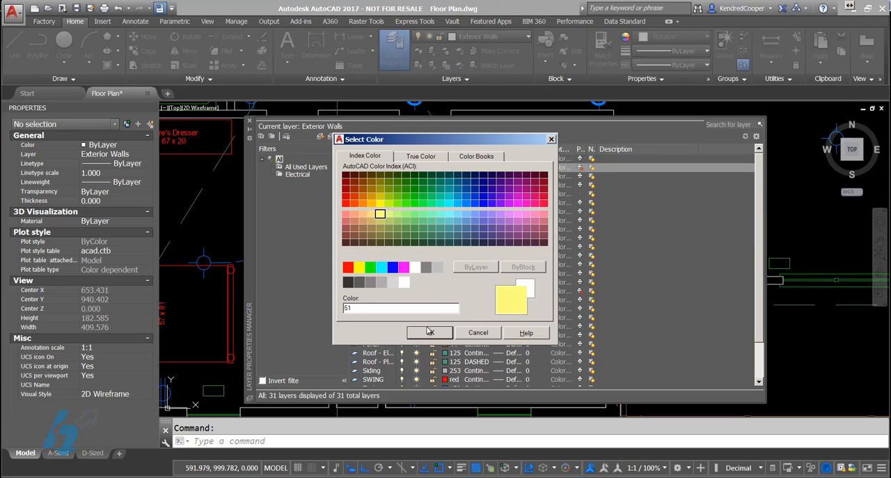
click(425, 333)
click(249, 122)
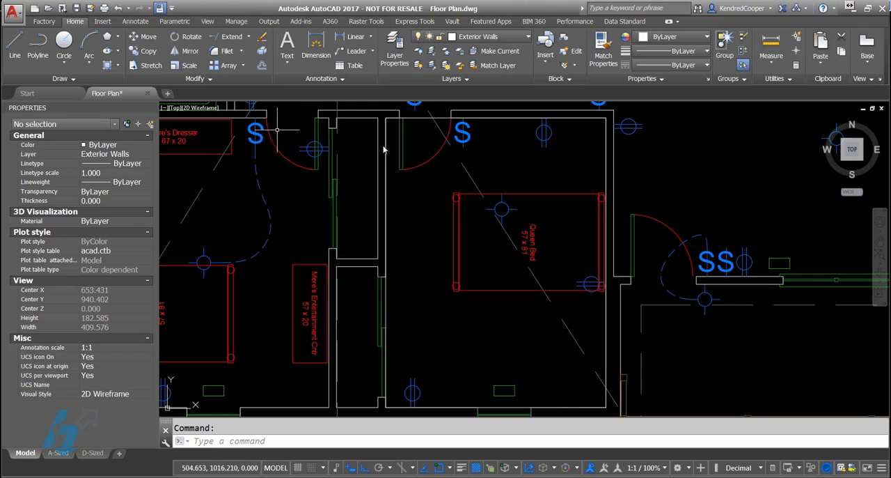
Step: Move the bedroom boundary polyline to the AREAS layer
click(418, 117)
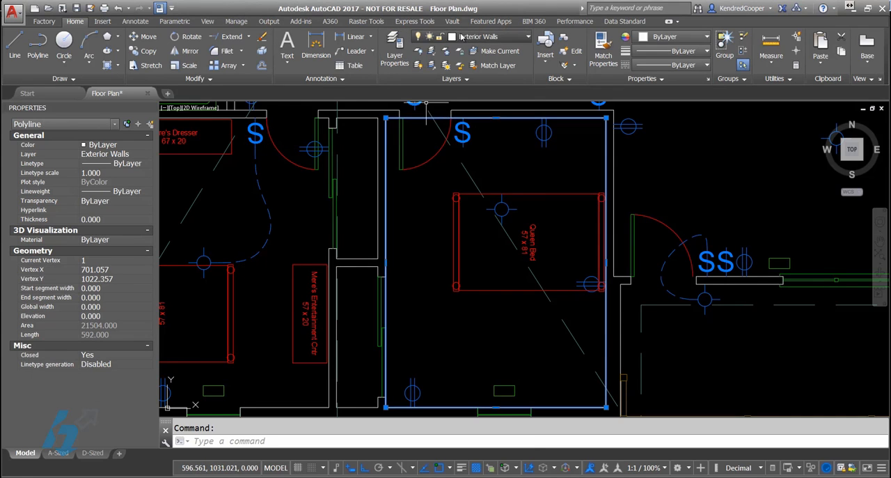
click(487, 37)
click(488, 160)
key(Escape)
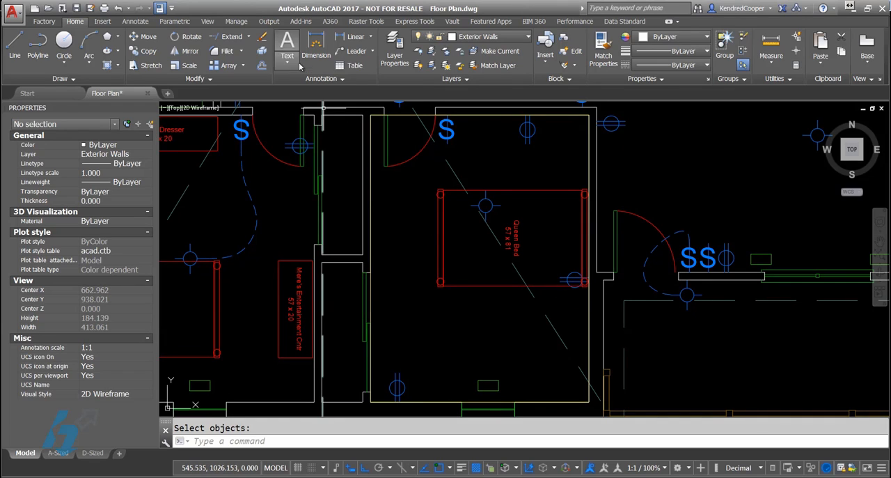
Step: Make Logo the current text style
click(321, 79)
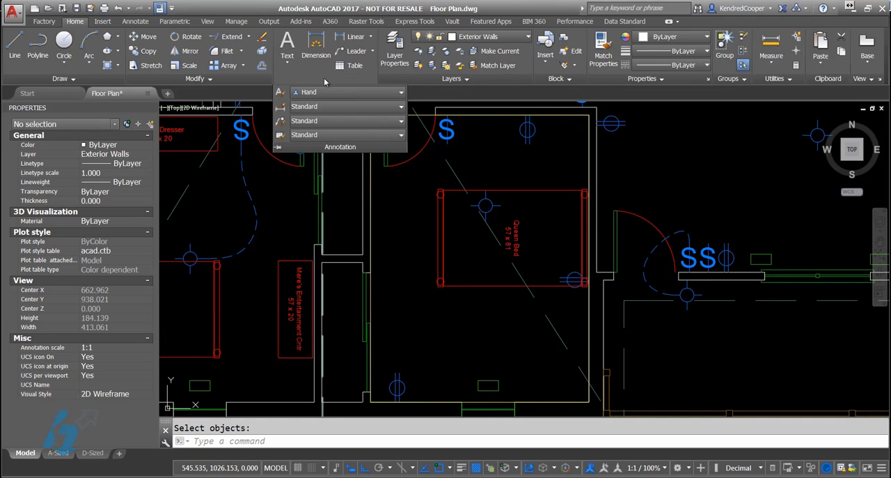
click(335, 92)
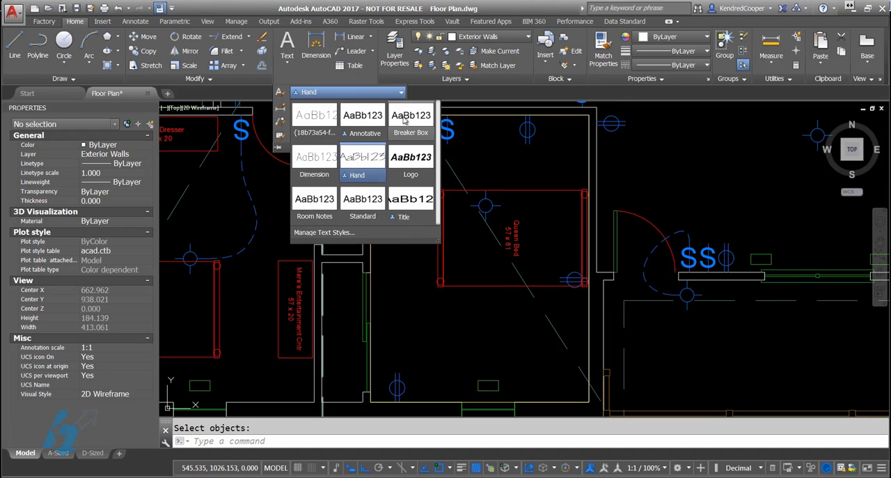
click(416, 162)
Step: Add multiline text below the bed reading "Bedroom #3" with "Sq Ft:" on the second line
click(287, 45)
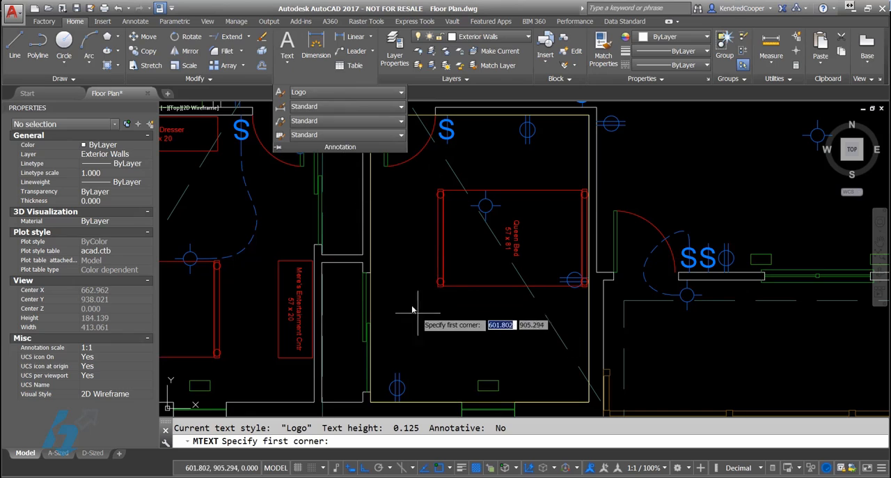
click(402, 296)
click(545, 365)
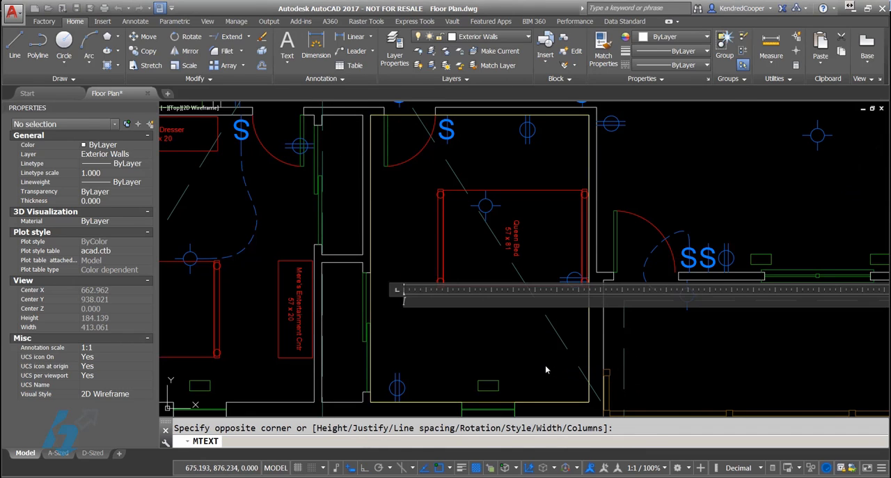
text(Beed)
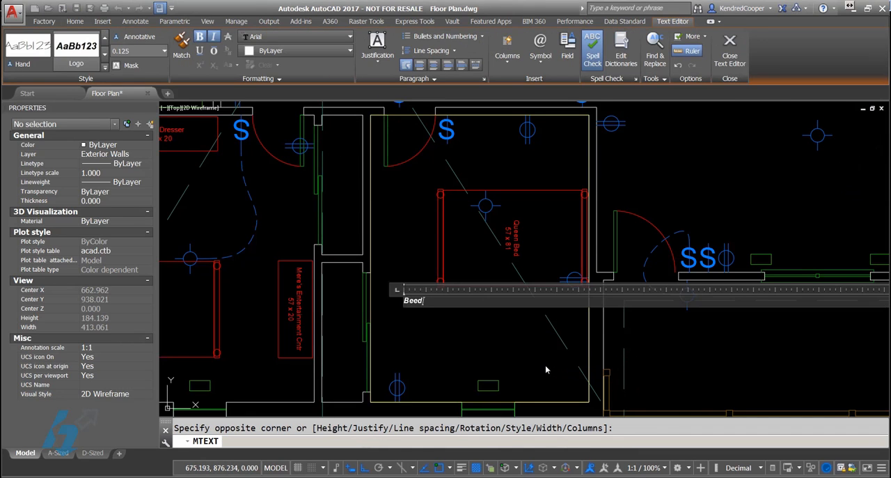
key(BackSpace)
key(BackSpace)
text(droom #3)
key(Return)
text(Area)
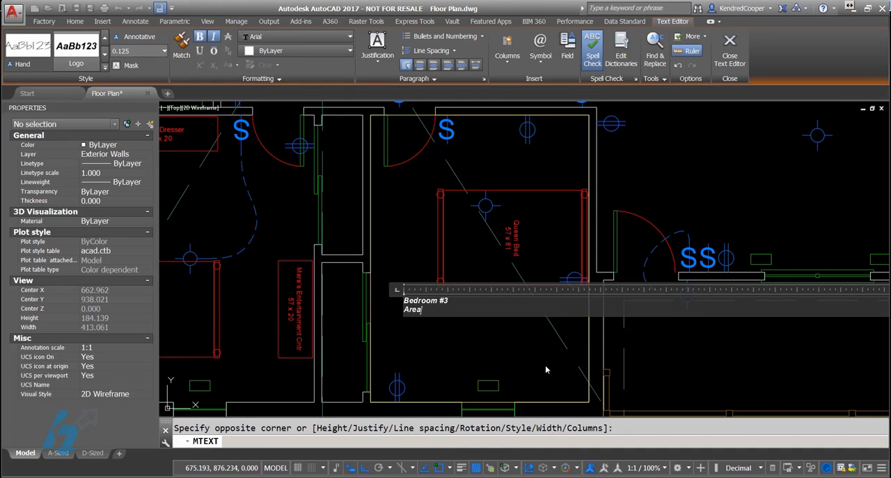
key(BackSpace)
key(BackSpace)
key(BackSpace)
key(BackSpace)
text(Sq Ft:)
key(Escape)
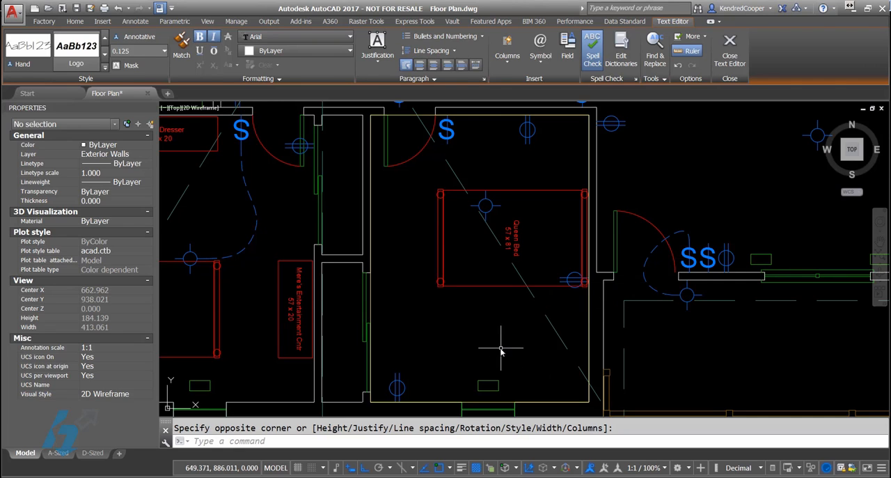
Step: Set the text height of the bedroom label to 8
click(490, 344)
click(383, 282)
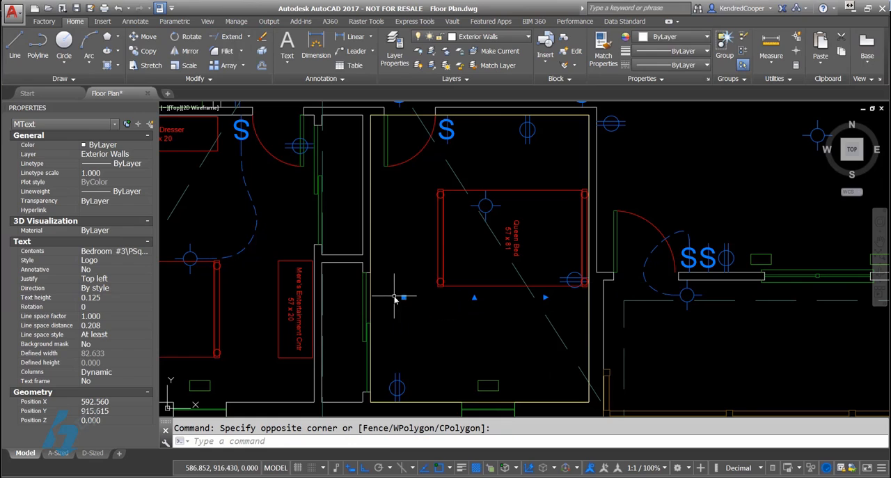
click(113, 298)
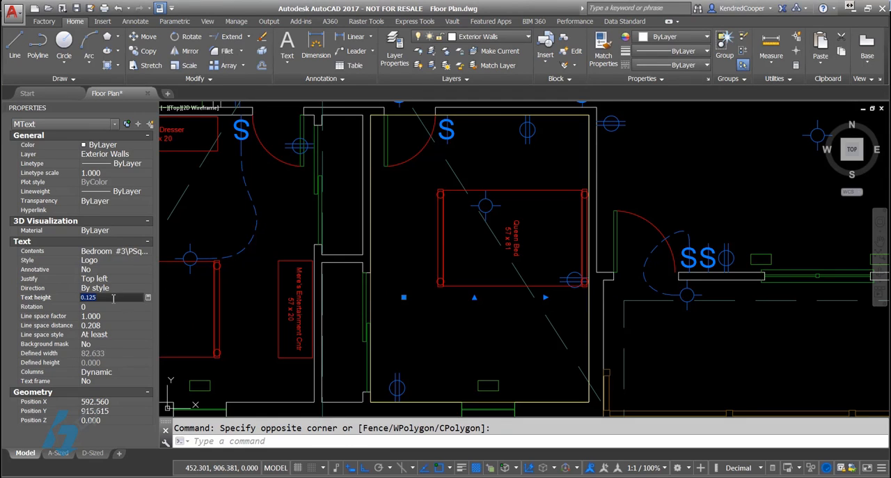
text(8)
key(Tab)
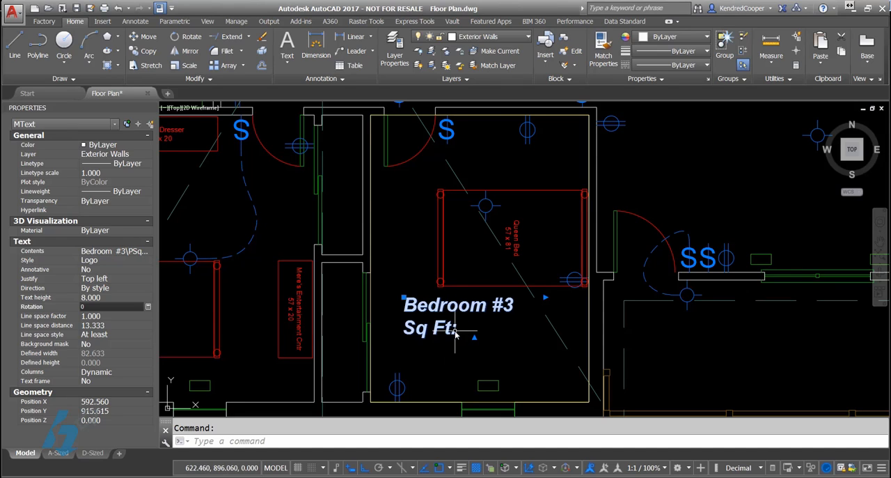
key(Escape)
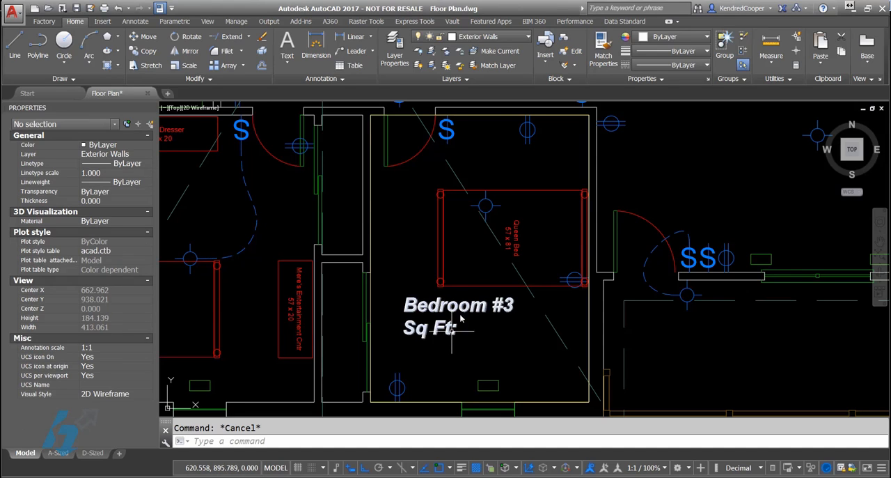
Step: Edit the bedroom label and start an Object field after "Sq Ft:" linked to the yellow bedroom boundary polyline
click(453, 330)
double_click(461, 310)
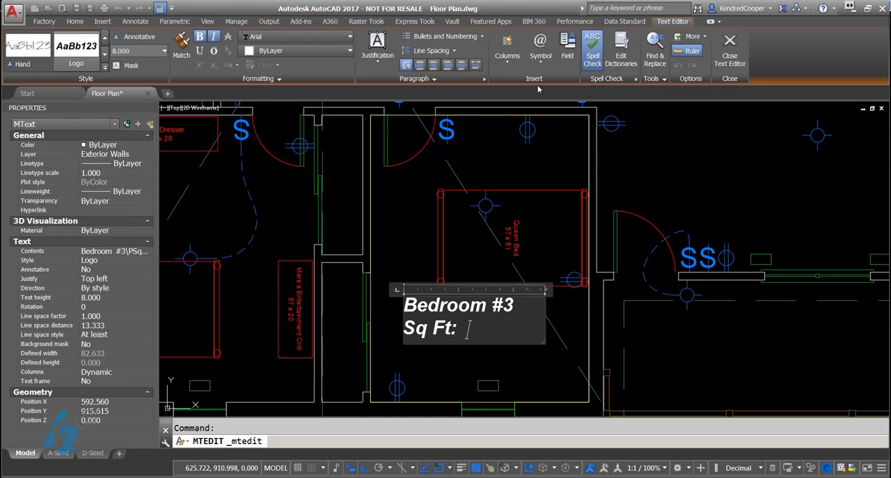
click(567, 54)
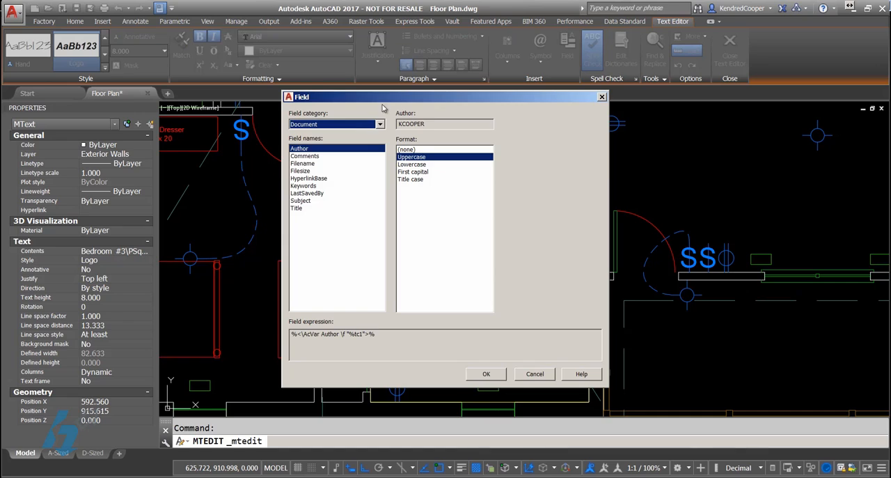
click(357, 124)
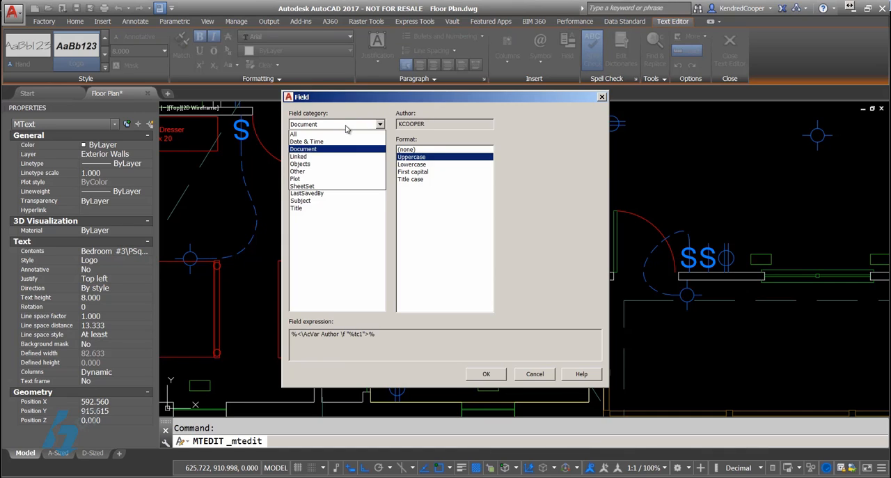
click(333, 165)
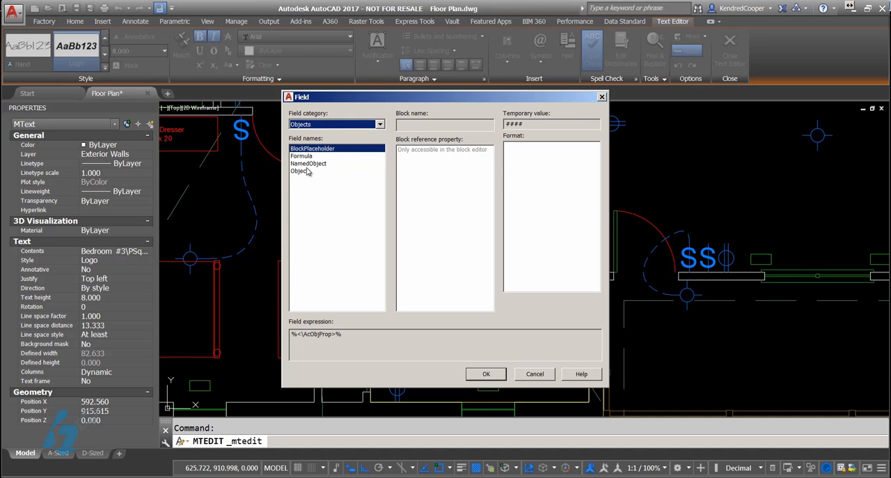
click(306, 171)
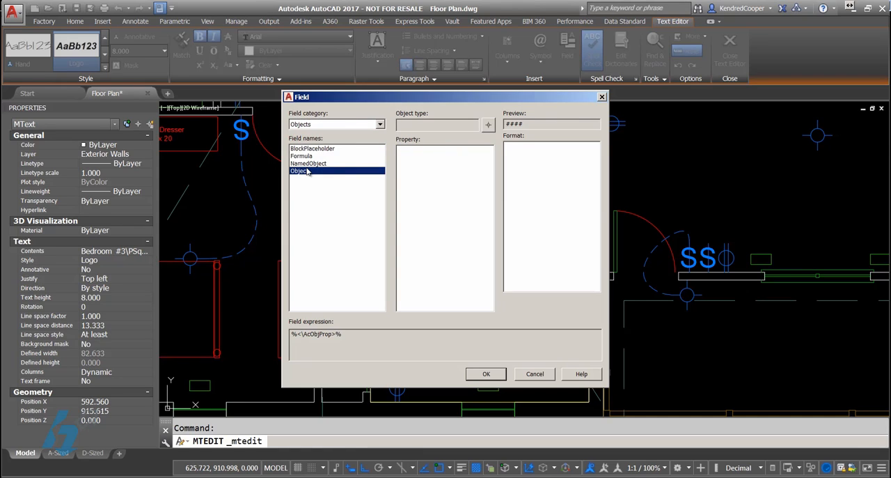
click(489, 125)
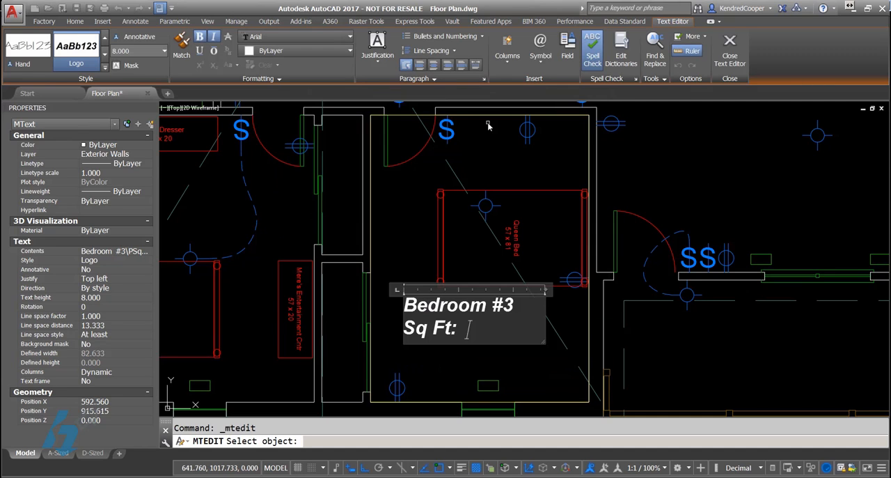
click(403, 115)
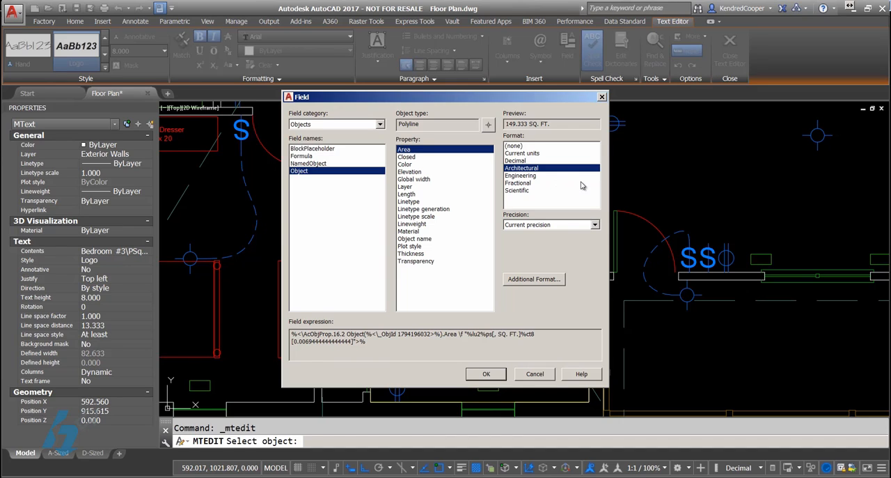
Step: Compare the area formats, choose Architectural for the polyline's Area property, and insert the field into the label
click(549, 154)
click(540, 161)
click(543, 169)
click(486, 374)
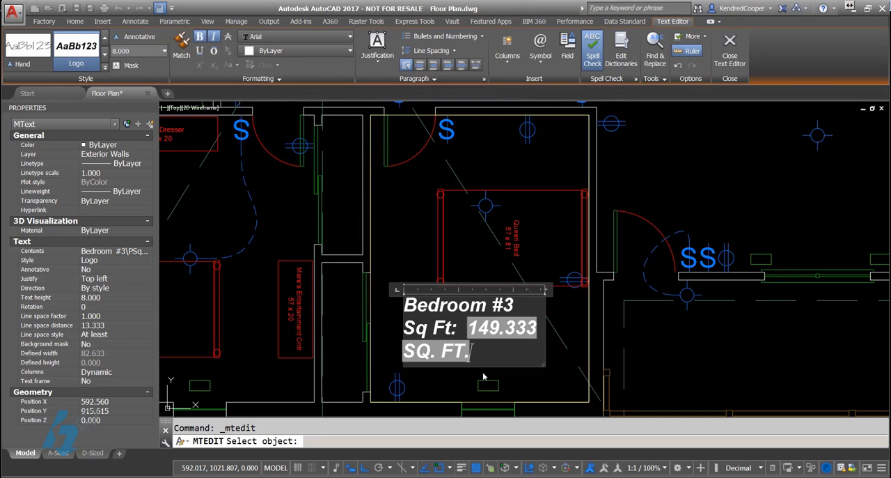
click(577, 362)
Step: Shift the bedroom label towards the room's left wall and widen its text column to about 115.5 units
click(506, 320)
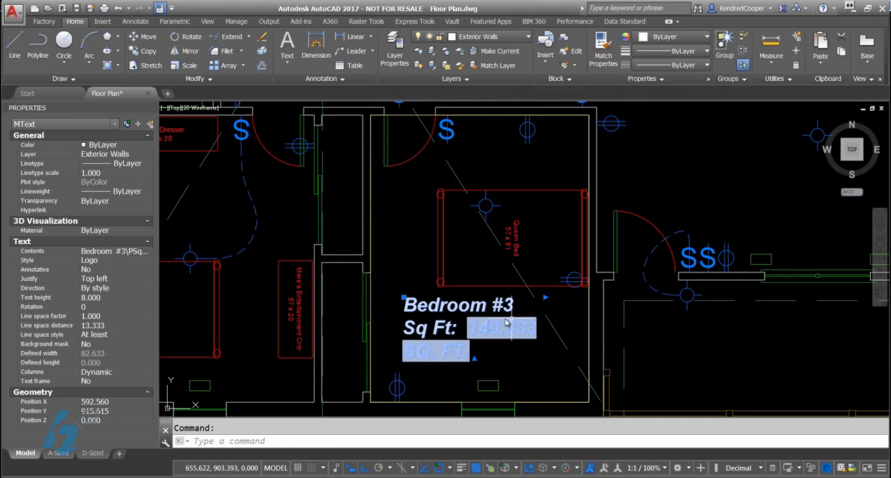
click(546, 297)
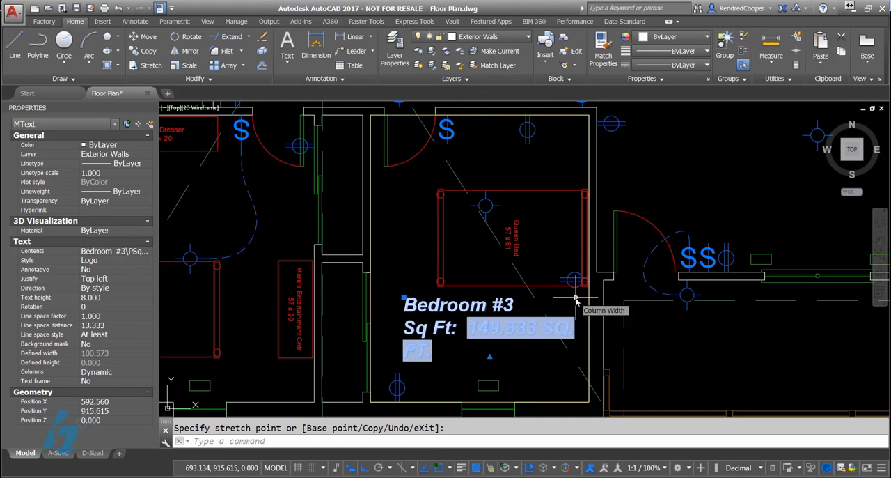
click(405, 298)
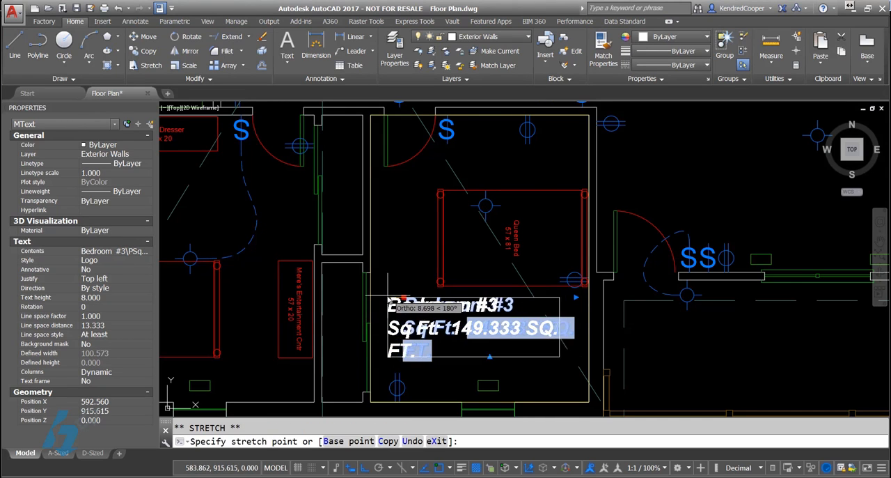
click(385, 299)
click(557, 297)
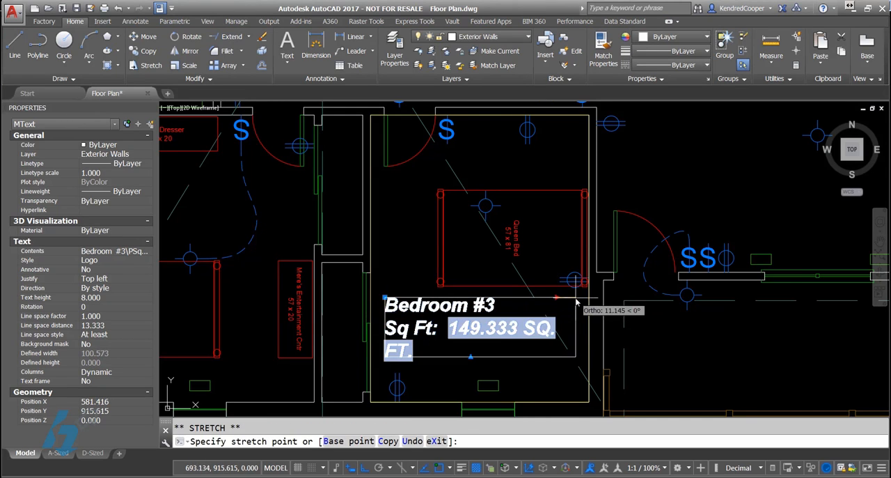
click(582, 298)
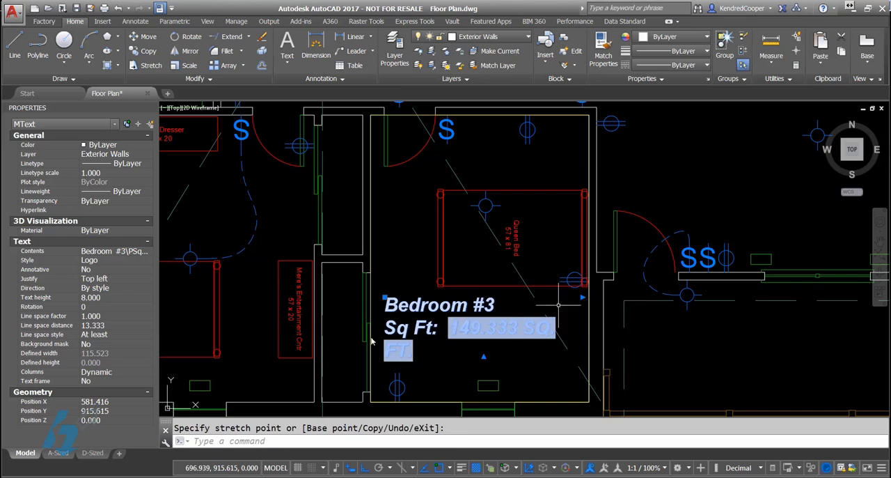
Step: Set the text height of the bedroom label to 6
click(105, 297)
text(6)
key(Tab)
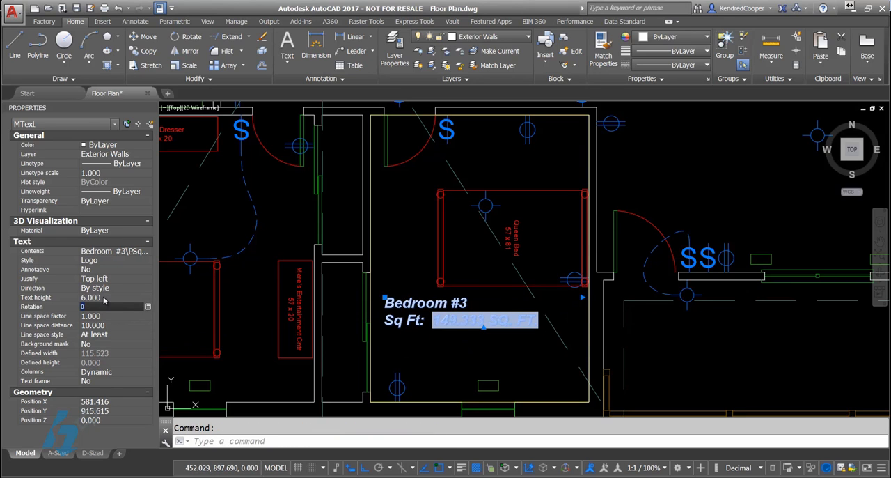
key(Escape)
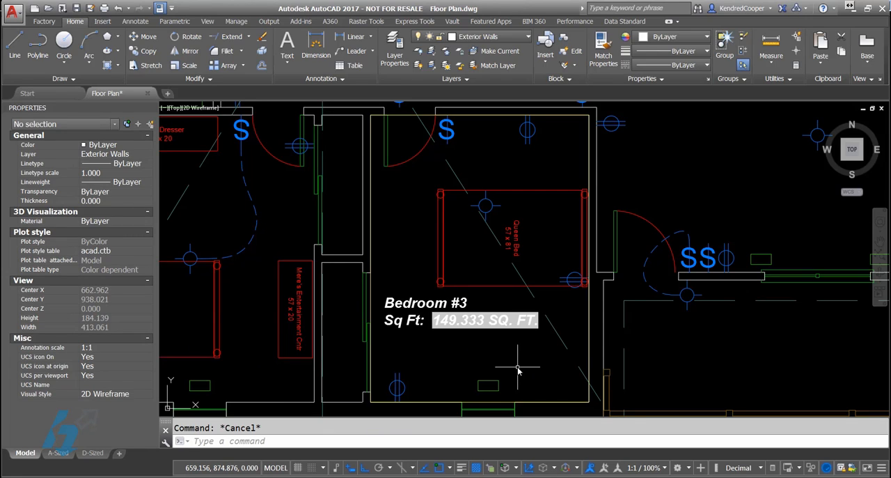
Step: Stretch the upper edge of the bedroom boundary polyline straight down to about mid-bed and regenerate the drawing to update the area field
click(398, 117)
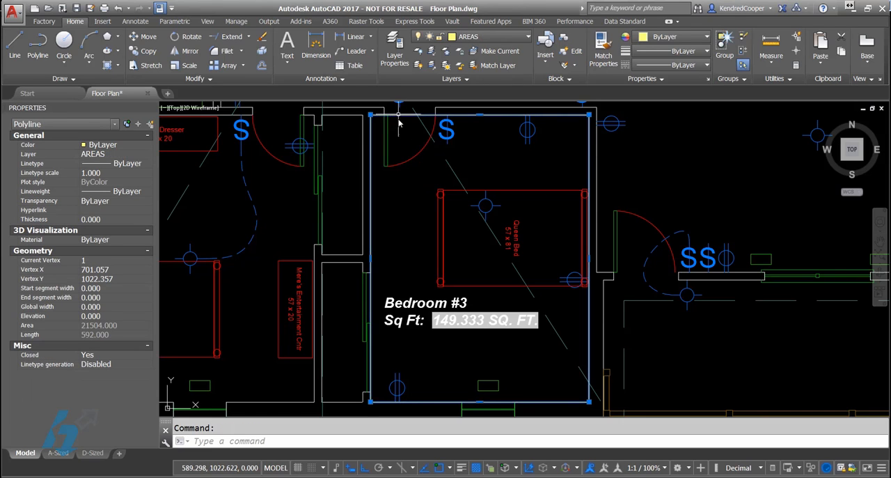
click(480, 117)
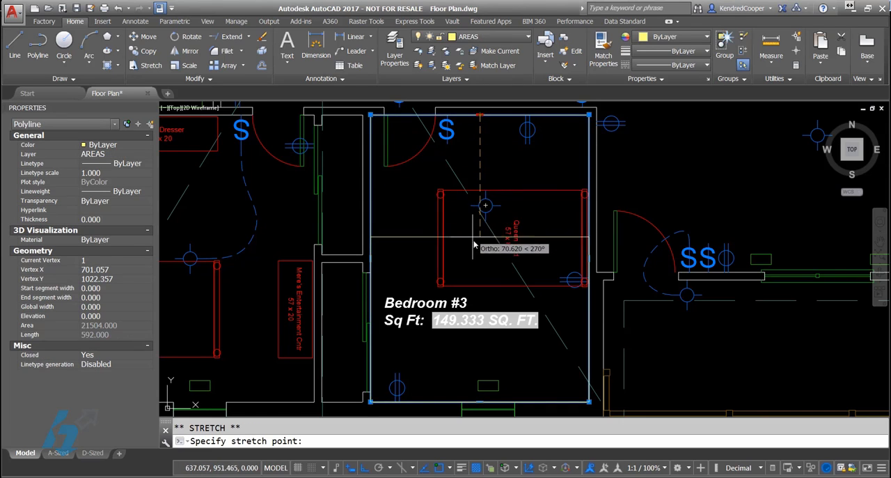
key(Escape)
key(Escape)
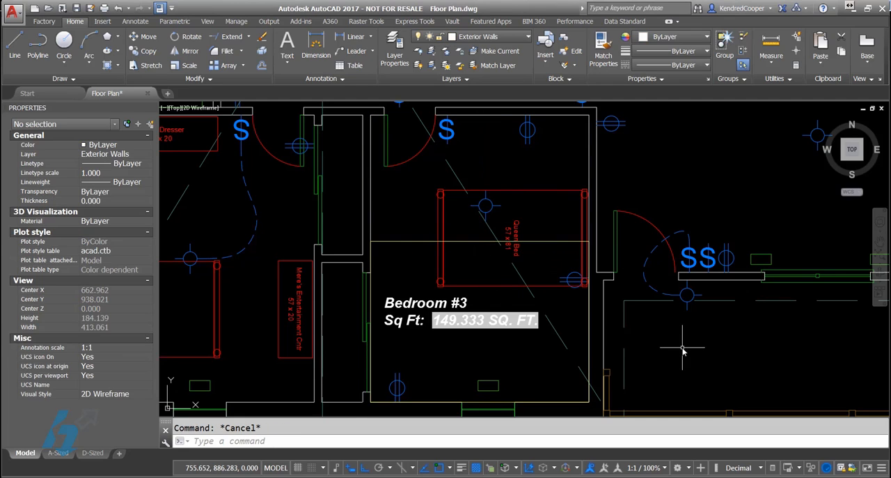
text(re)
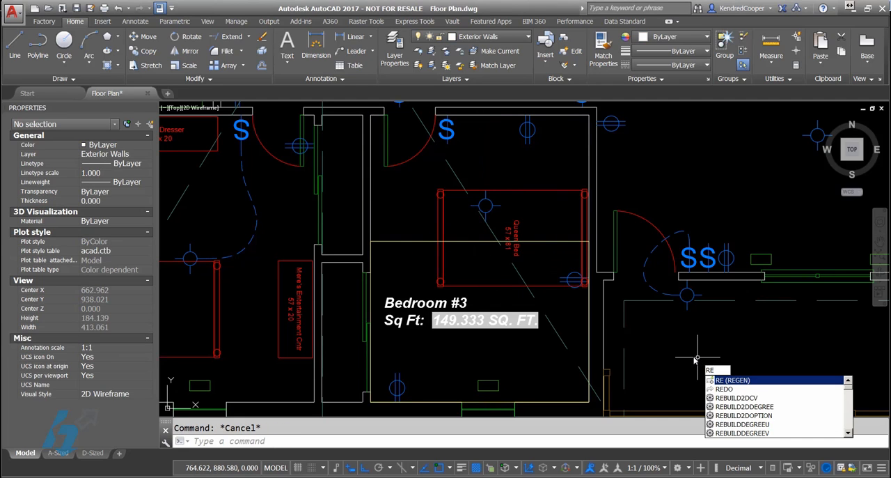
key(Return)
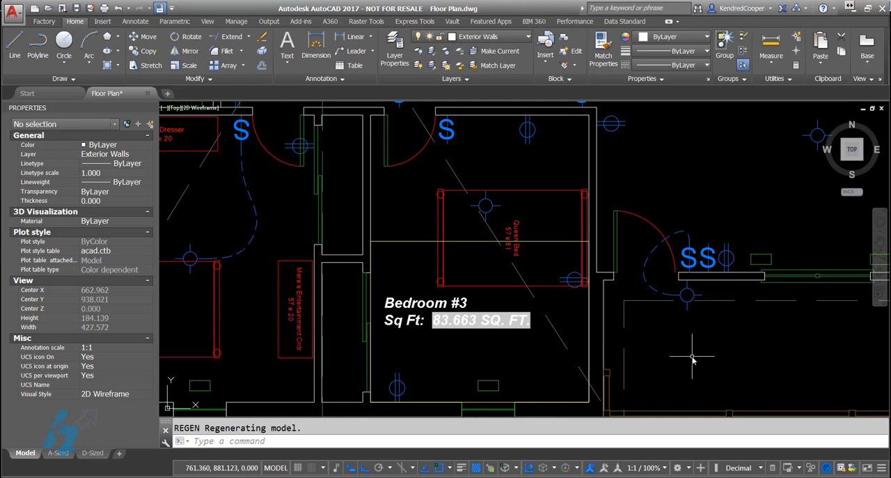
Step: Open the A-Sized layout and examine the properties of its floor plan viewport, including the scale
click(58, 453)
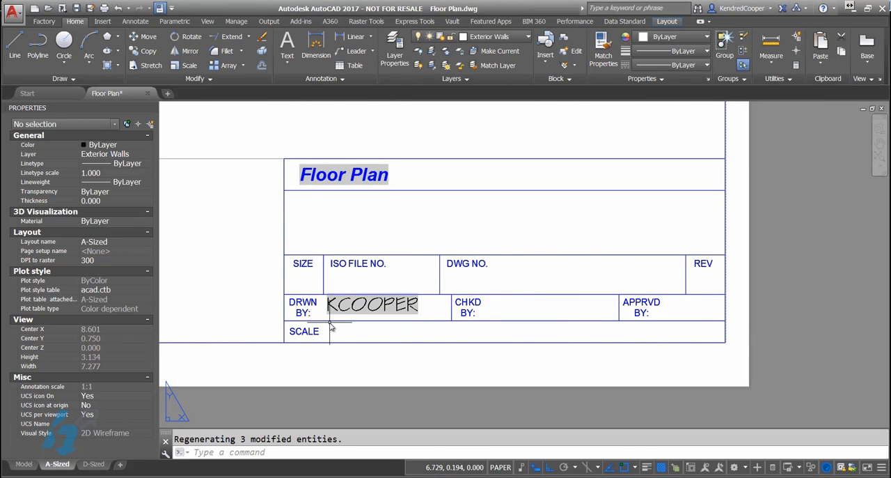
scroll(497, 199, down, 5)
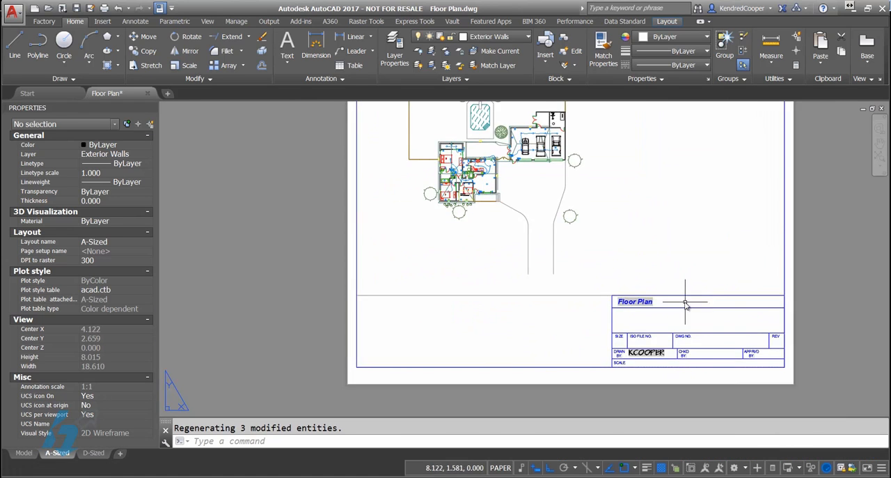
middle_drag(686, 302, 553, 350)
click(288, 327)
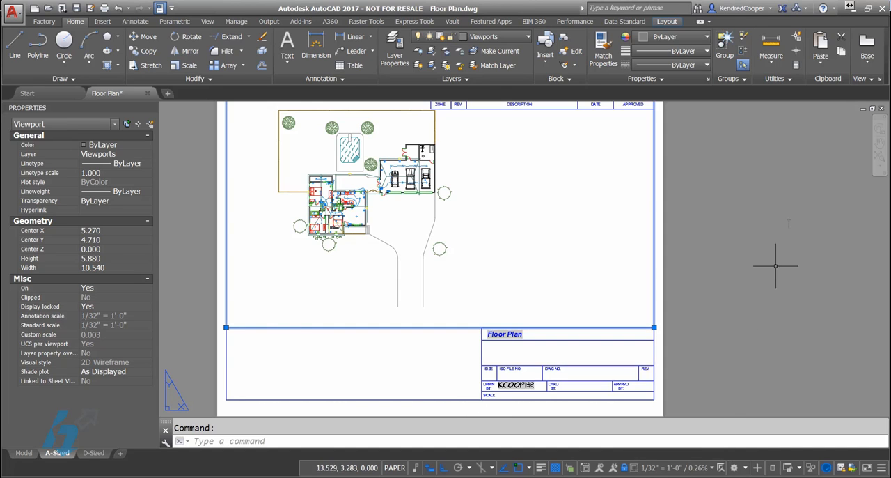
key(Escape)
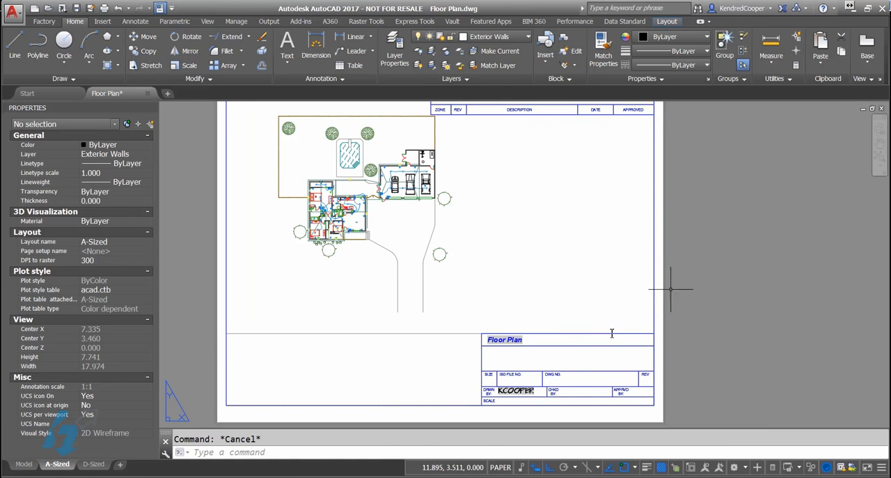
scroll(522, 403, up, 6)
middle_drag(523, 403, 454, 350)
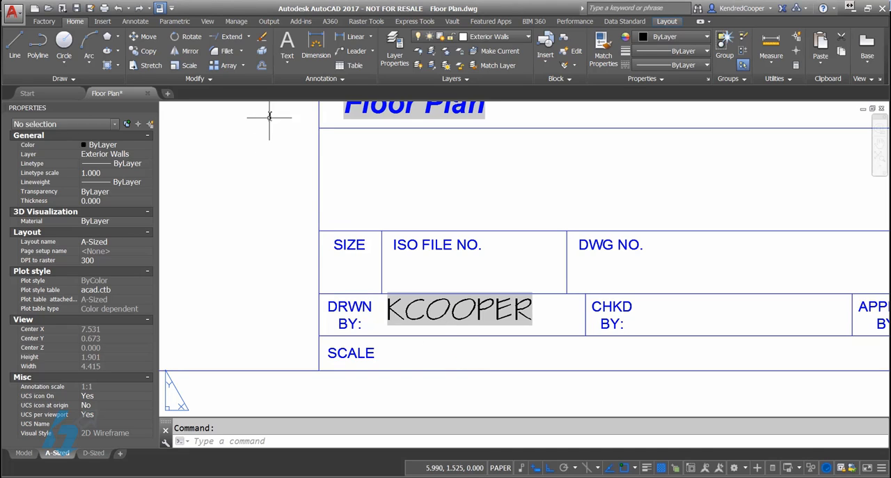
Step: Start single-line text beside SCALE in the title block with a height of 0.125, turning object snap off
click(290, 65)
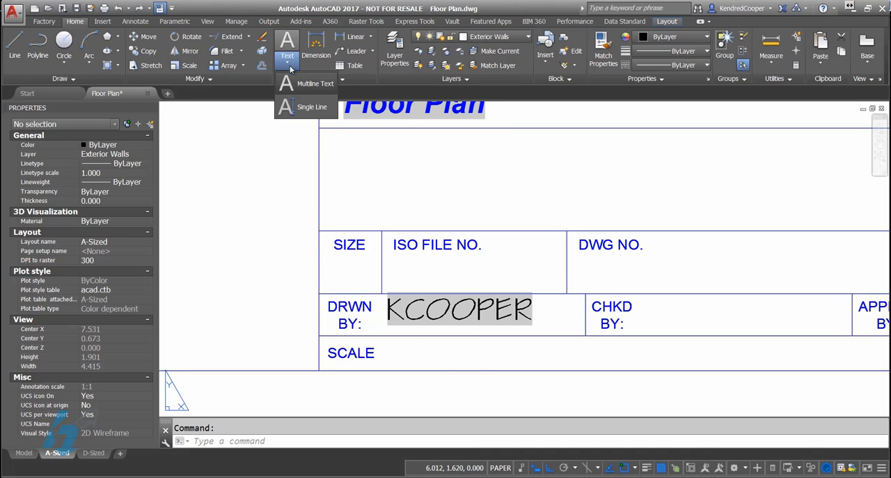
click(305, 109)
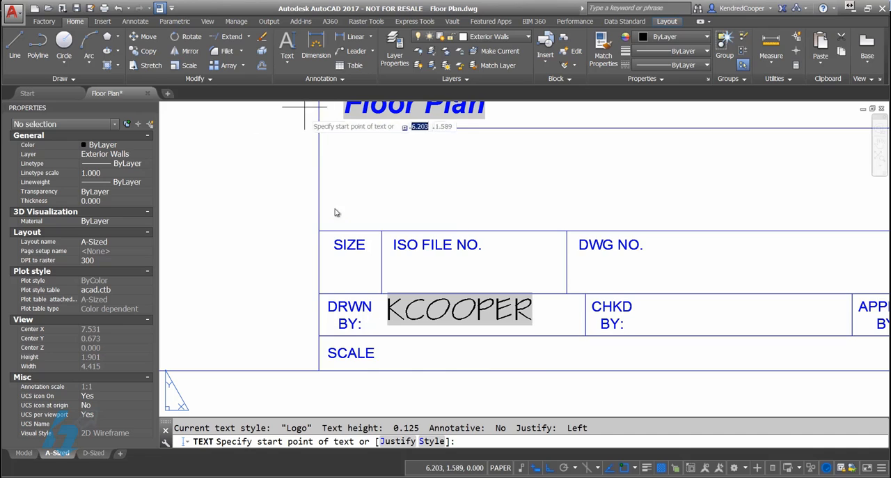
click(392, 357)
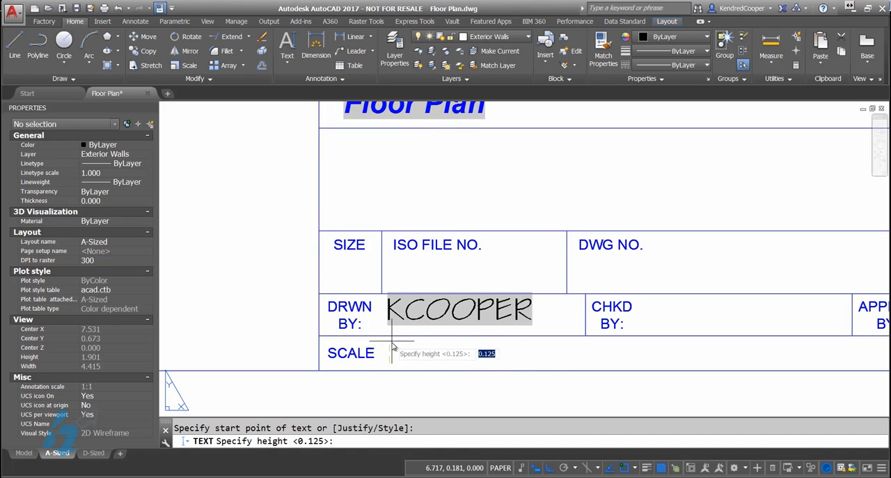
key(F3)
key(Return)
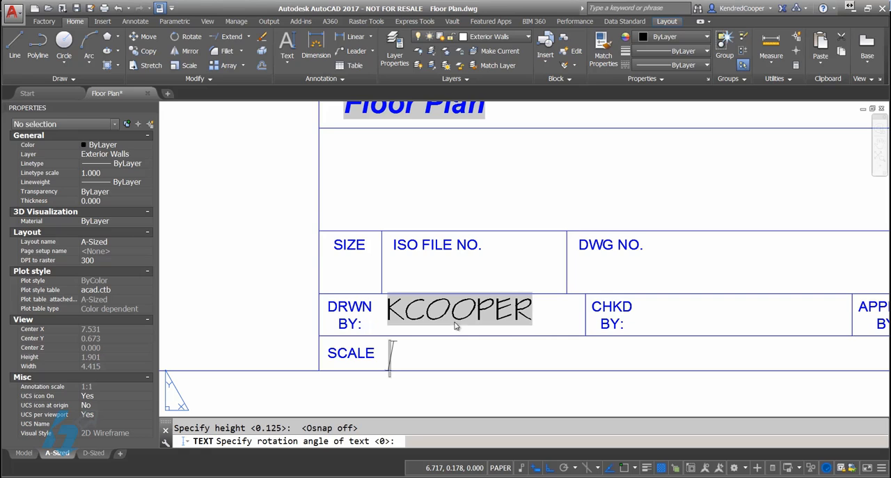
Step: Insert an Object field into the text beside SCALE, linking it to the floor plan viewport
right_click(437, 344)
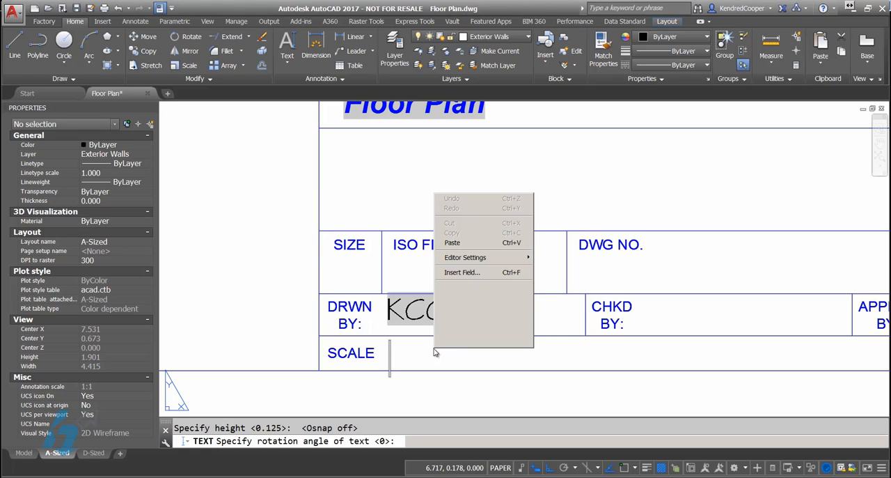
click(485, 275)
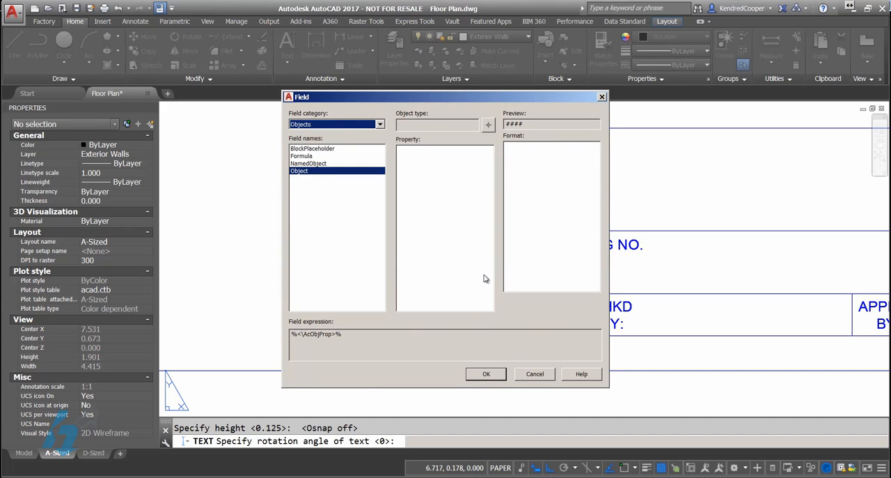
click(314, 174)
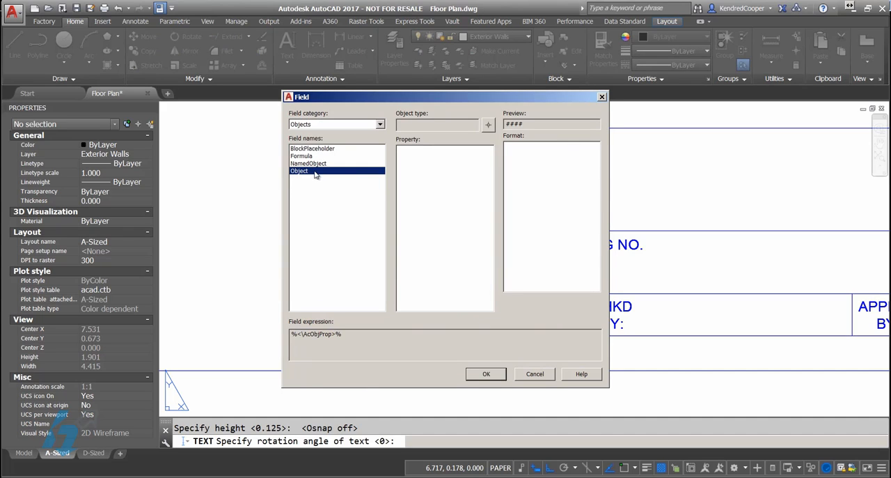
click(488, 125)
middle_drag(396, 138, 445, 238)
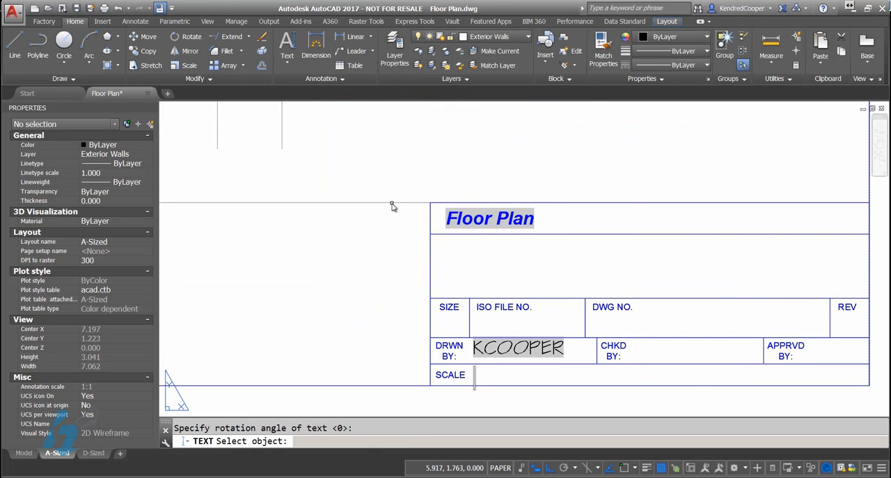
click(393, 206)
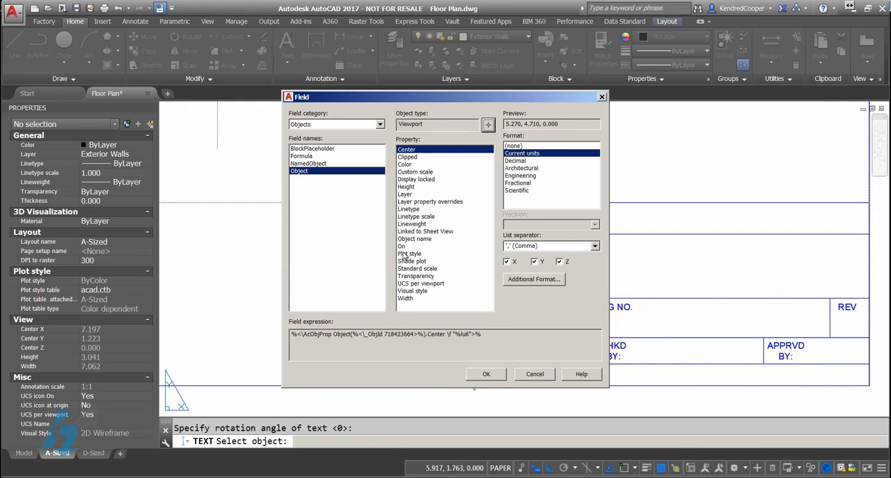
Step: Base the field on the viewport's Standard scale property with no format and finish the text beside SCALE
click(412, 291)
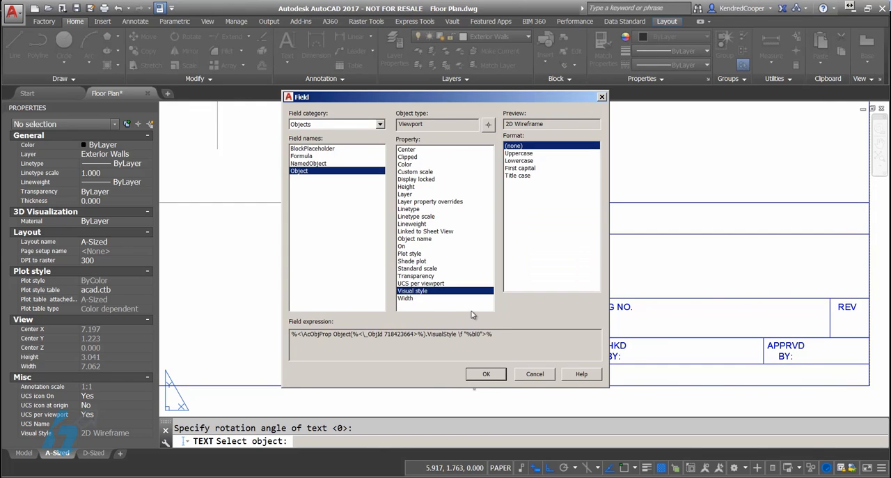
click(421, 268)
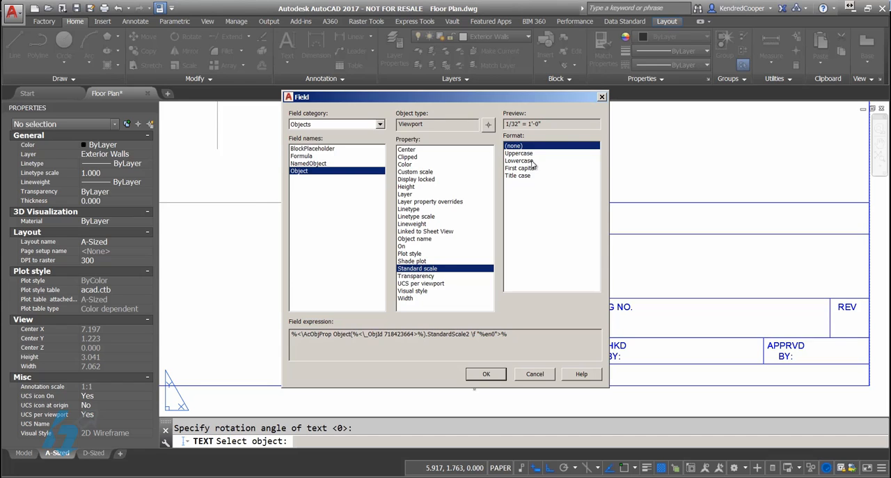
click(488, 375)
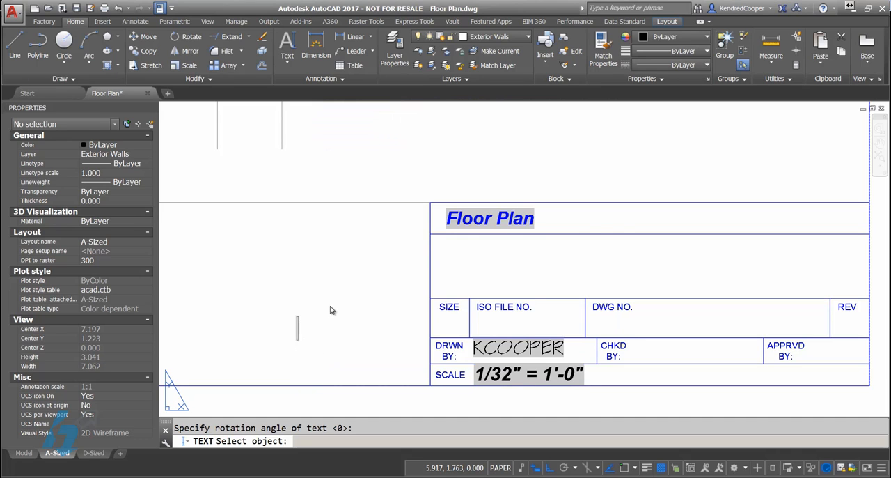
key(Return)
Step: Unlock the floor plan viewport, set its scale to 1/16" = 1'-0" and regenerate the layout
scroll(330, 310, down, 2)
middle_drag(336, 299, 481, 286)
click(461, 231)
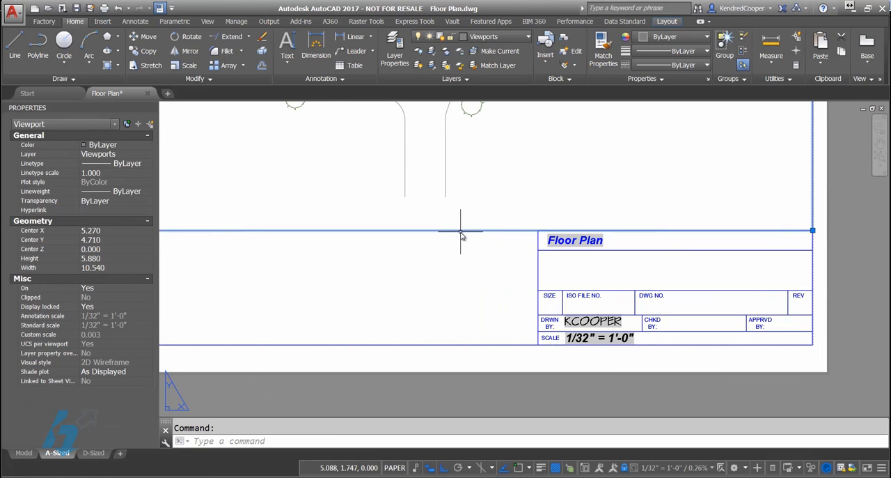
click(625, 467)
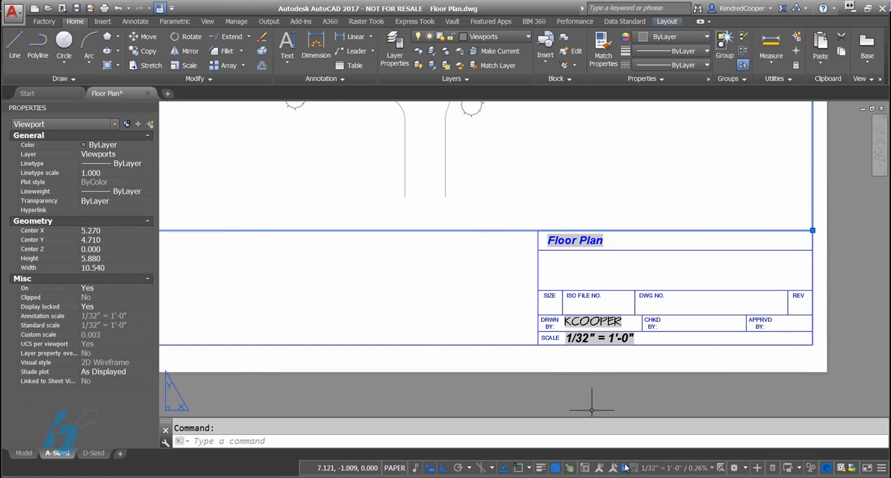
click(711, 468)
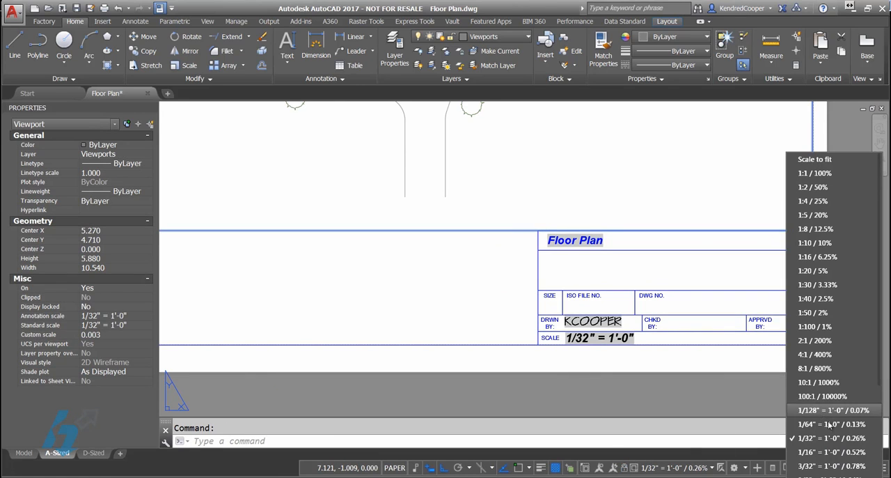
click(846, 457)
key(Escape)
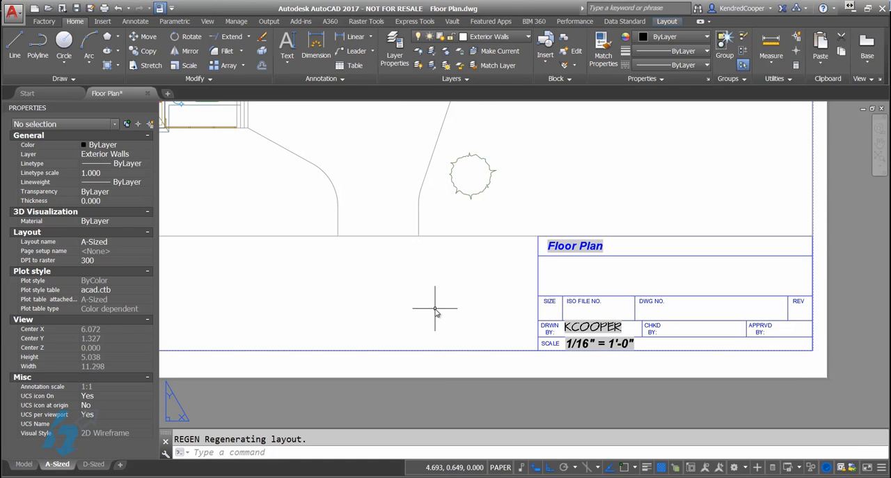